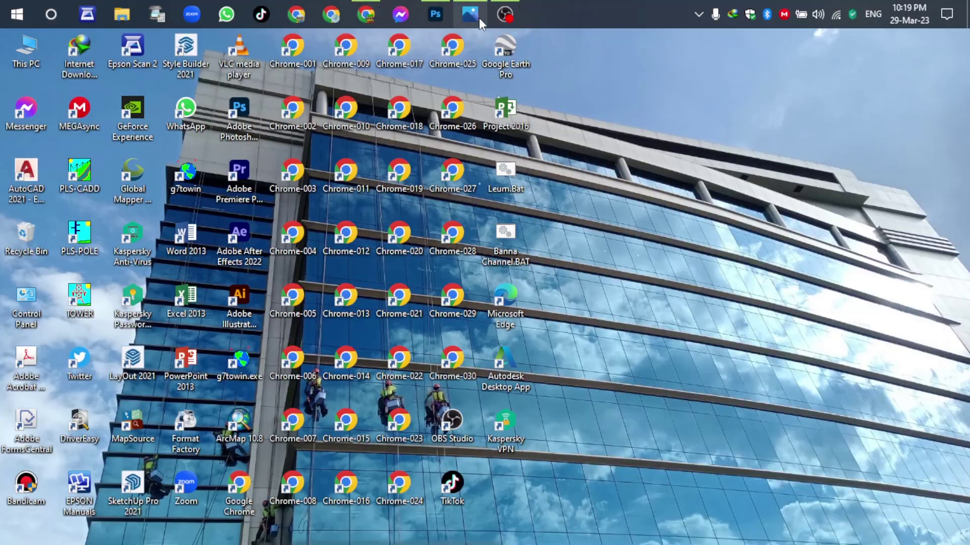
Step: View the finished goldfish-in-bulb example in Microsoft Photos, then minimize it to the desktop
{"action": "left_click", "coordinate": [475, 15]}
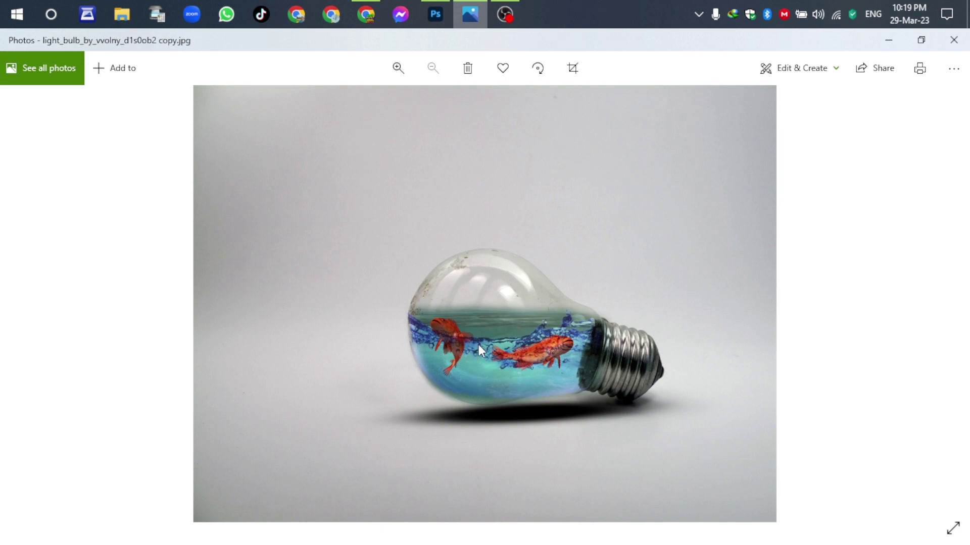
{"action": "left_click", "coordinate": [888, 41]}
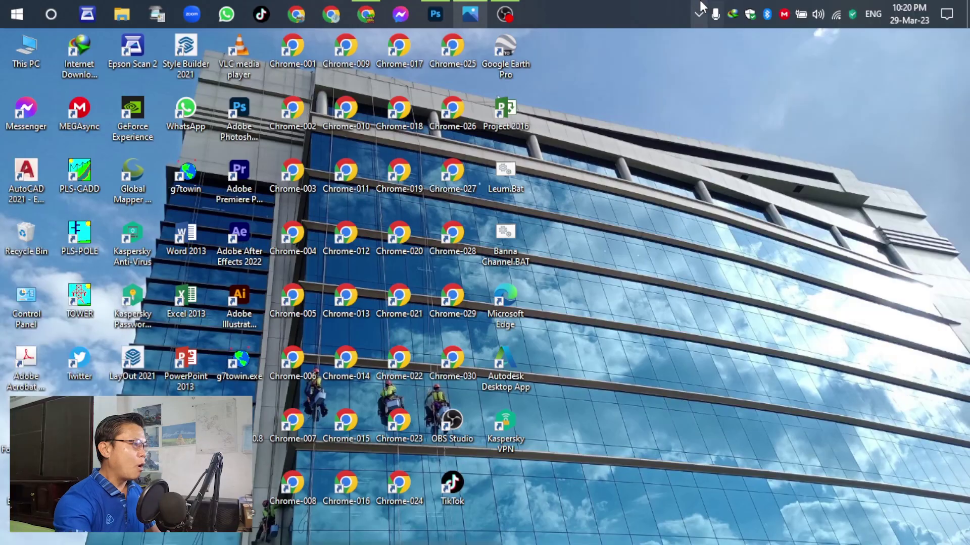
Step: Open a maximized File Explorer at Local Disk (H:) > 000 > OBS Studio Data
{"action": "left_click", "coordinate": [436, 14]}
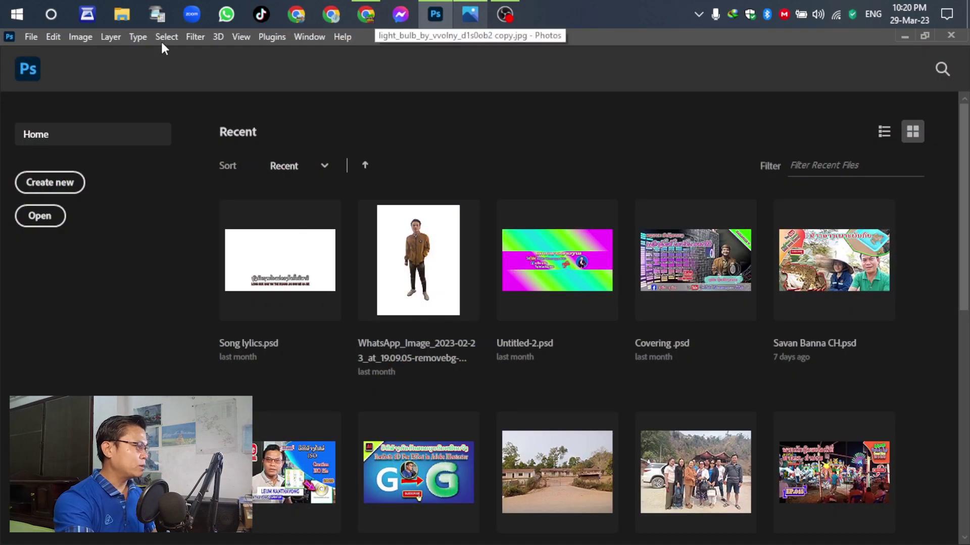
{"action": "key", "text": "super+e"}
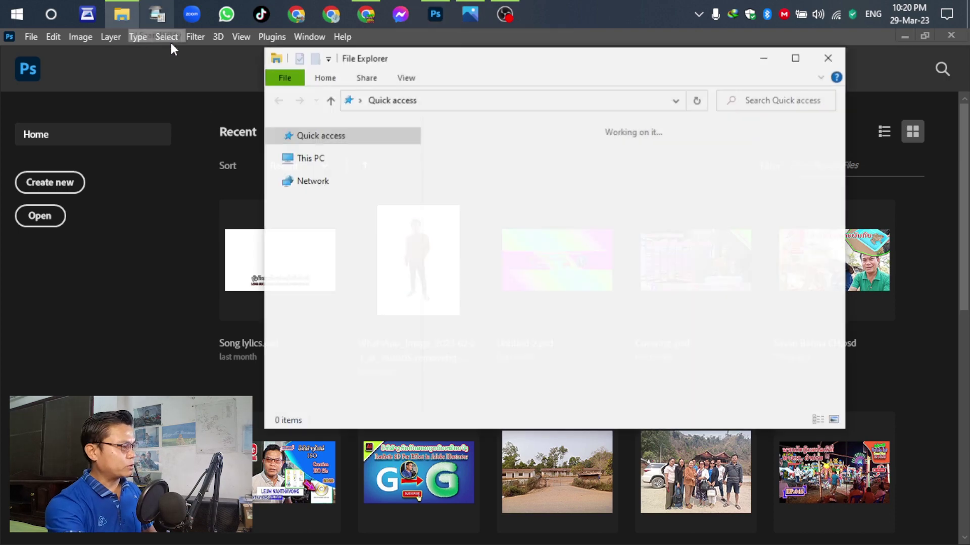
{"action": "double_click", "coordinate": [503, 97]}
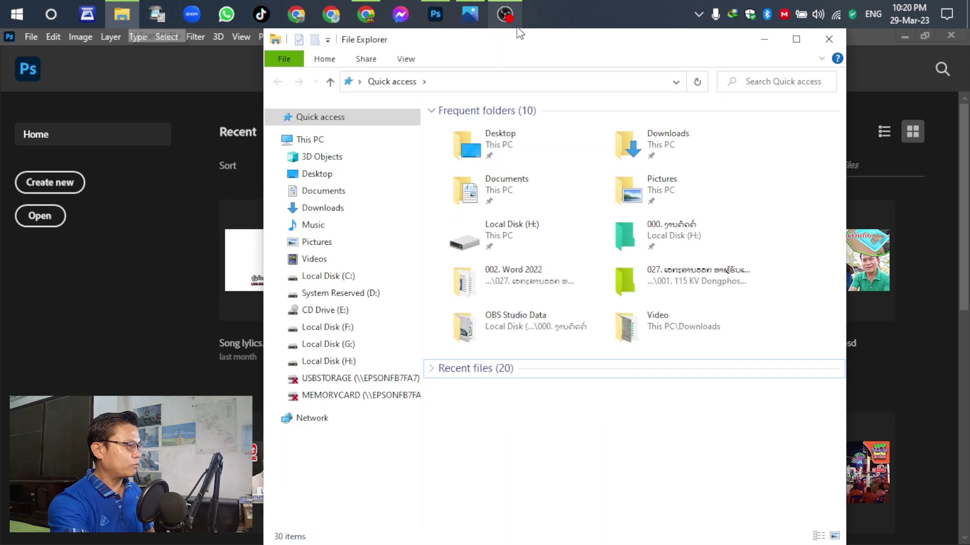
{"action": "double_click", "coordinate": [530, 46]}
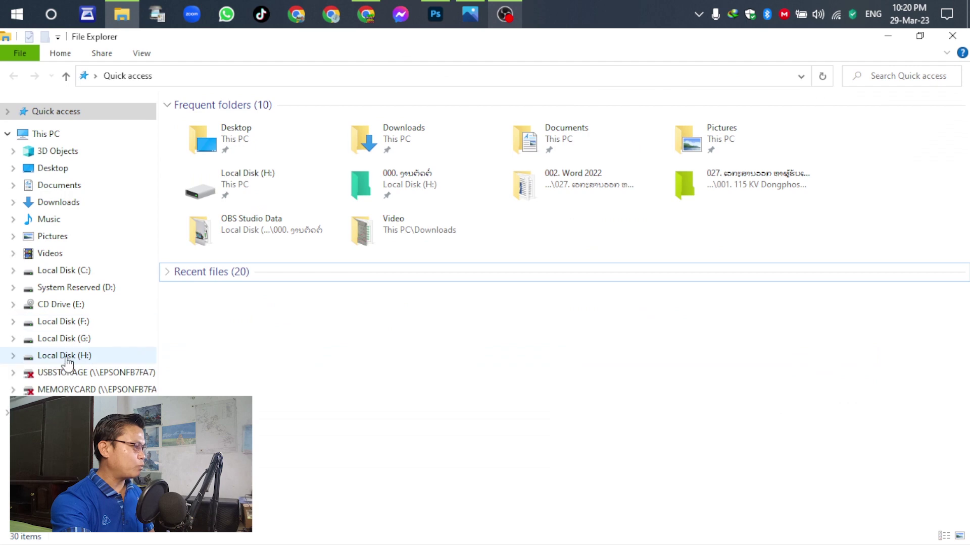
{"action": "left_click", "coordinate": [65, 355]}
{"action": "double_click", "coordinate": [237, 103]}
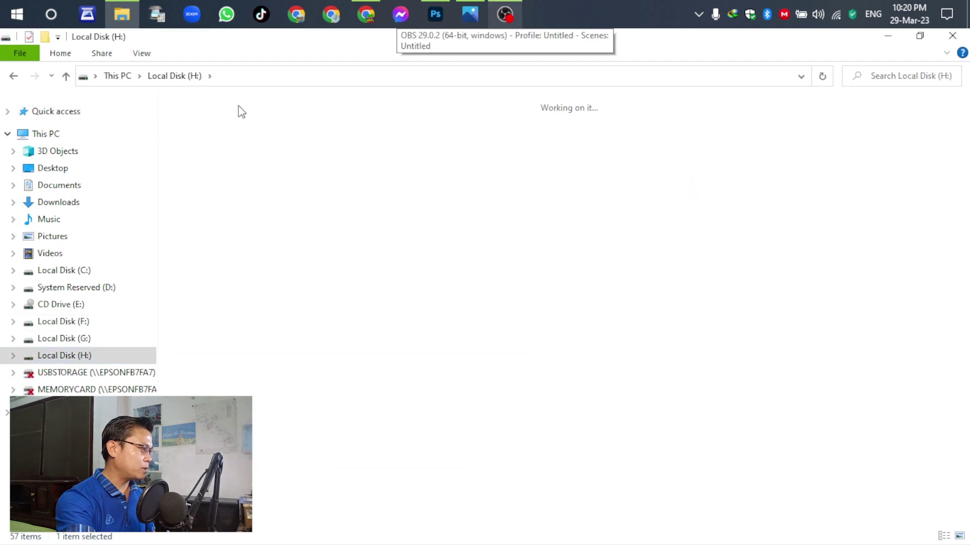
{"action": "left_click", "coordinate": [243, 475]}
{"action": "double_click", "coordinate": [243, 476]}
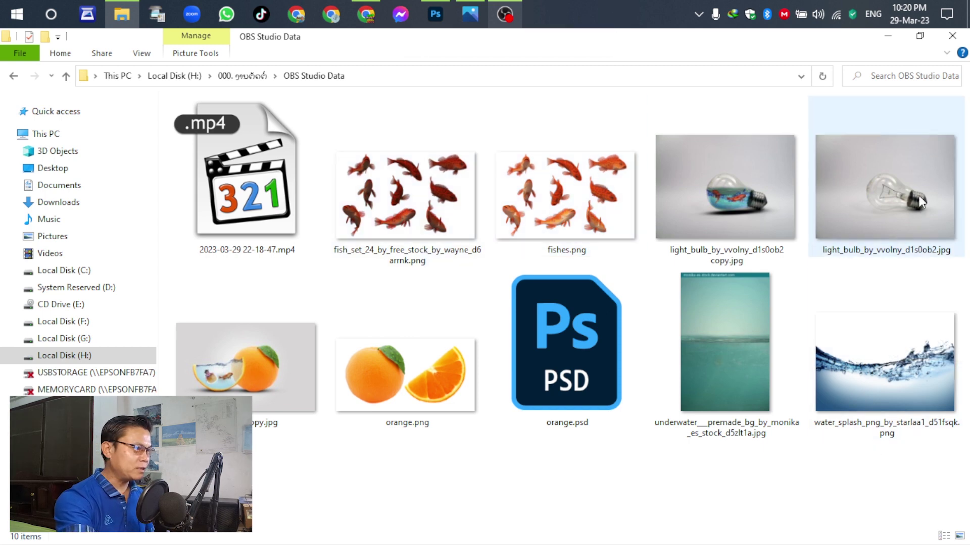
Step: Open light_bulb_by_vvolny_d1s0ob2.jpg in Photoshop from the Home screen
{"action": "left_click", "coordinate": [887, 35]}
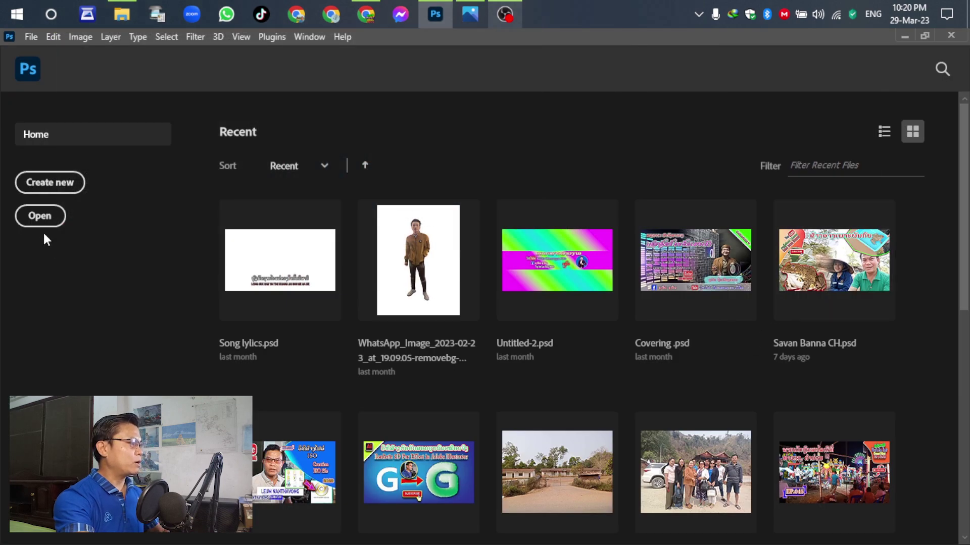
{"action": "left_click", "coordinate": [40, 217]}
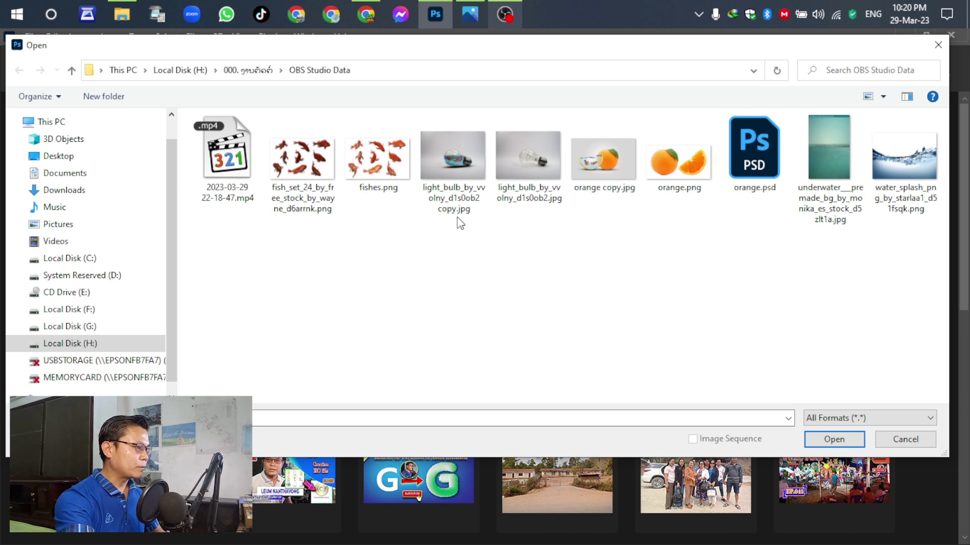
{"action": "left_click", "coordinate": [523, 172]}
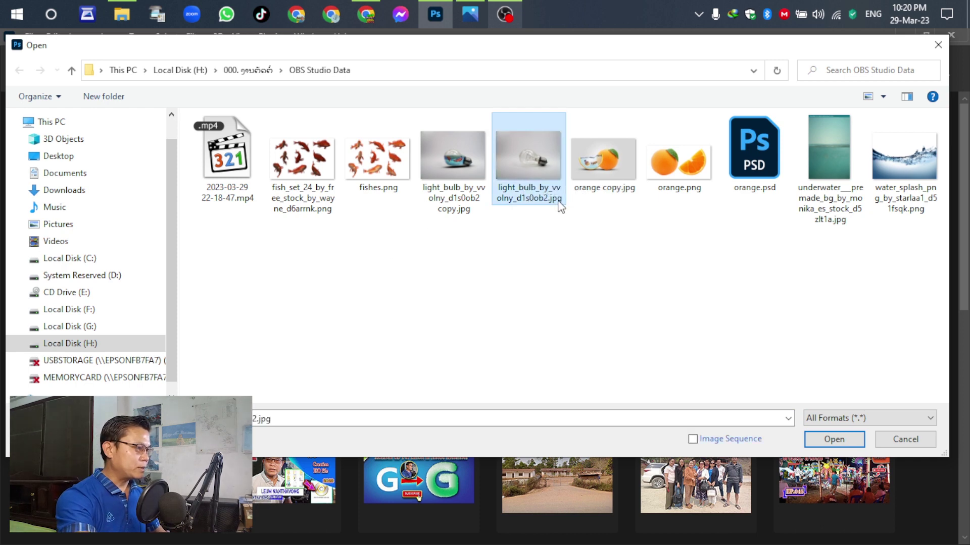
{"action": "left_click", "coordinate": [838, 435]}
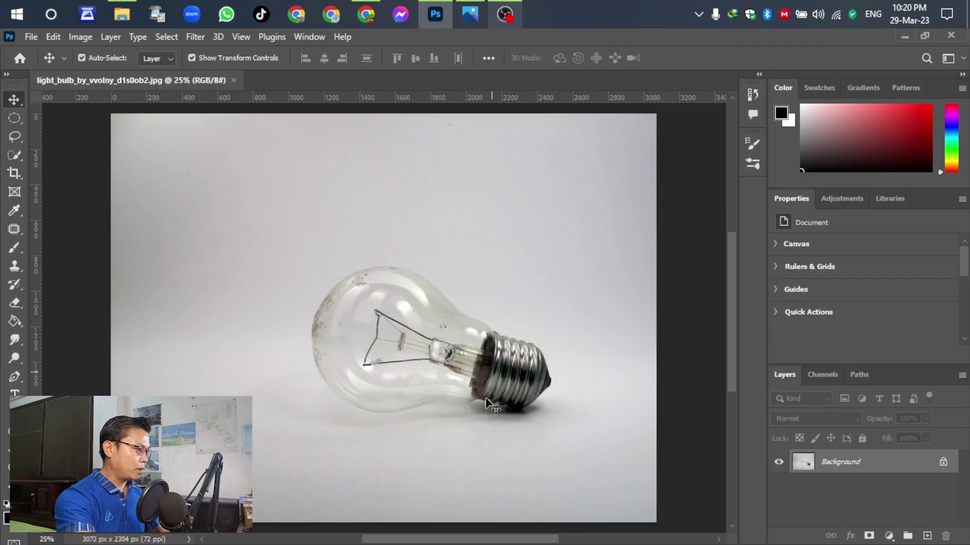
Step: Convert the locked Background into a normal Layer 0
{"action": "scroll", "coordinate": [477, 390], "scroll_direction": "up", "scroll_amount": 3}
{"action": "key", "text": "ctrl"}
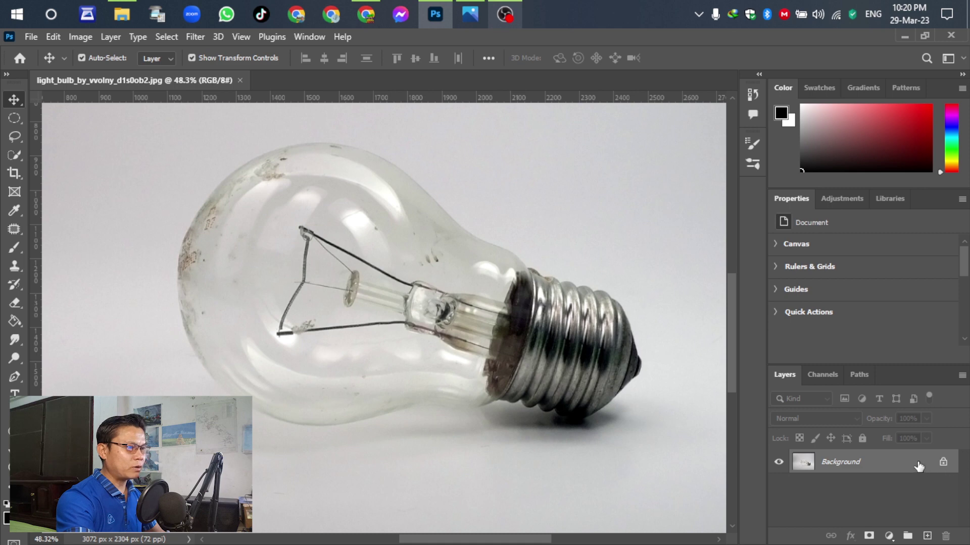
{"action": "double_click", "coordinate": [900, 467]}
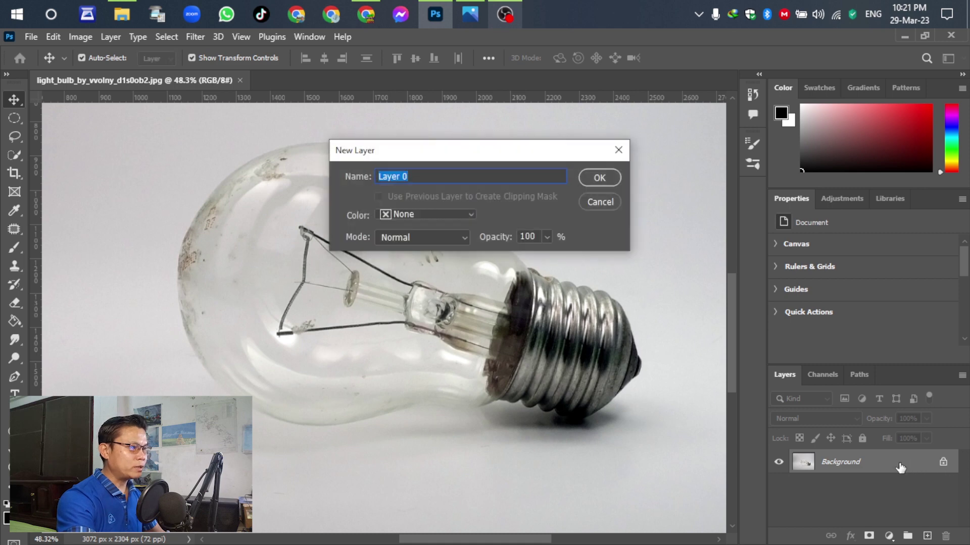
{"action": "left_click", "coordinate": [588, 178]}
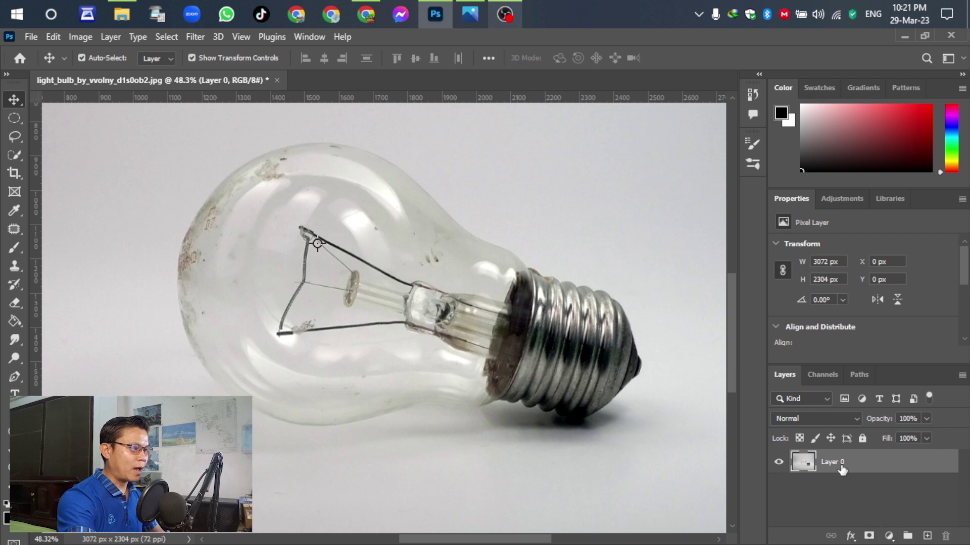
Step: Duplicate Layer 0 with Ctrl+J, rename the original Backup, and select Layer 0 copy
{"action": "key", "text": "ctrl"}
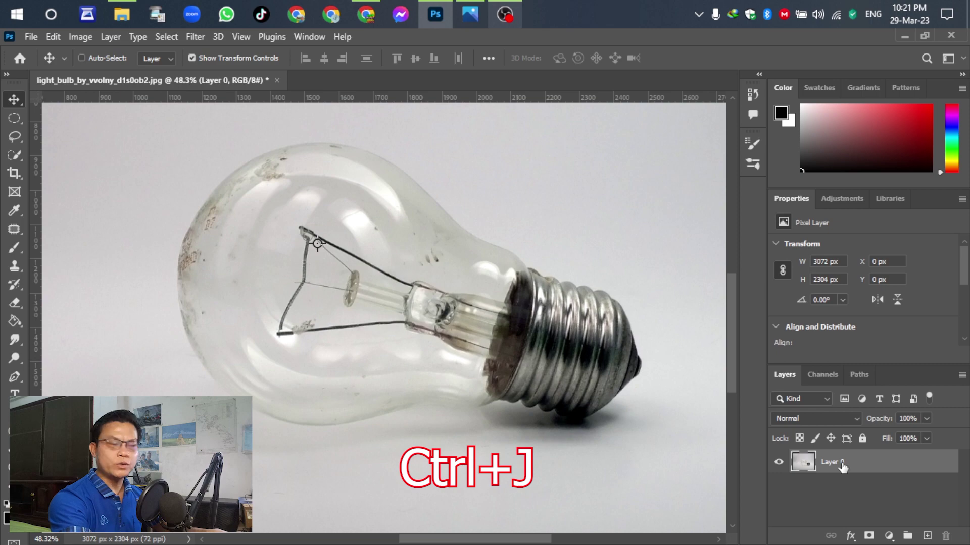
{"action": "key", "text": "ctrl+j"}
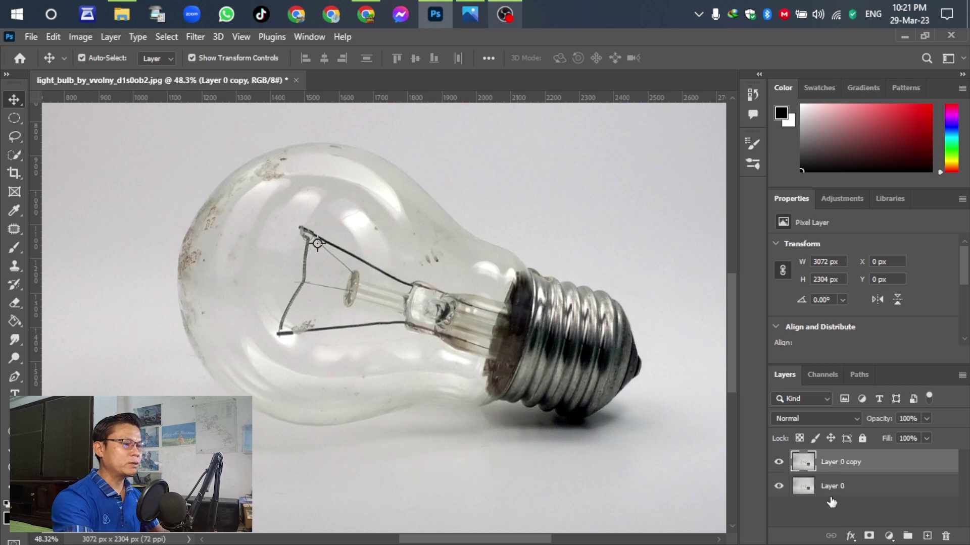
{"action": "double_click", "coordinate": [831, 487]}
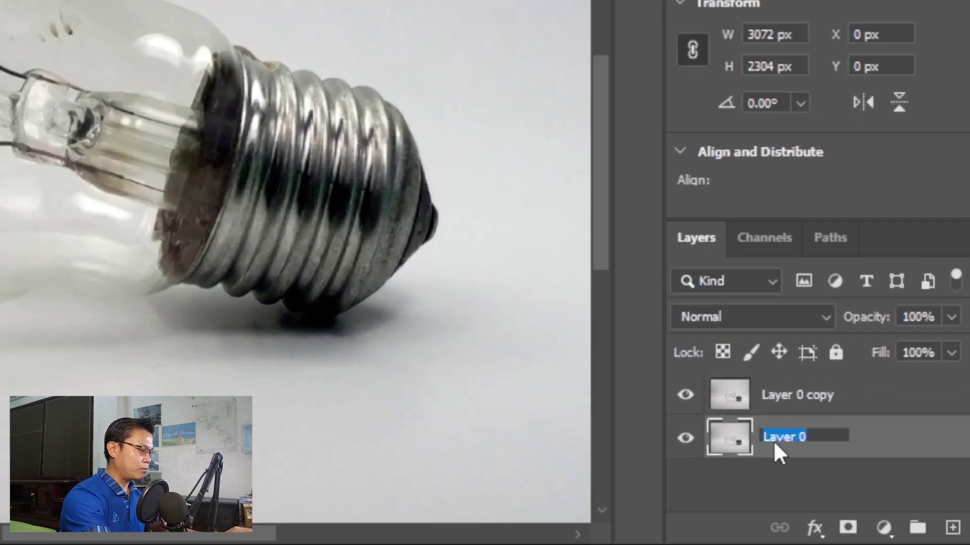
{"action": "type", "text": "Back"}
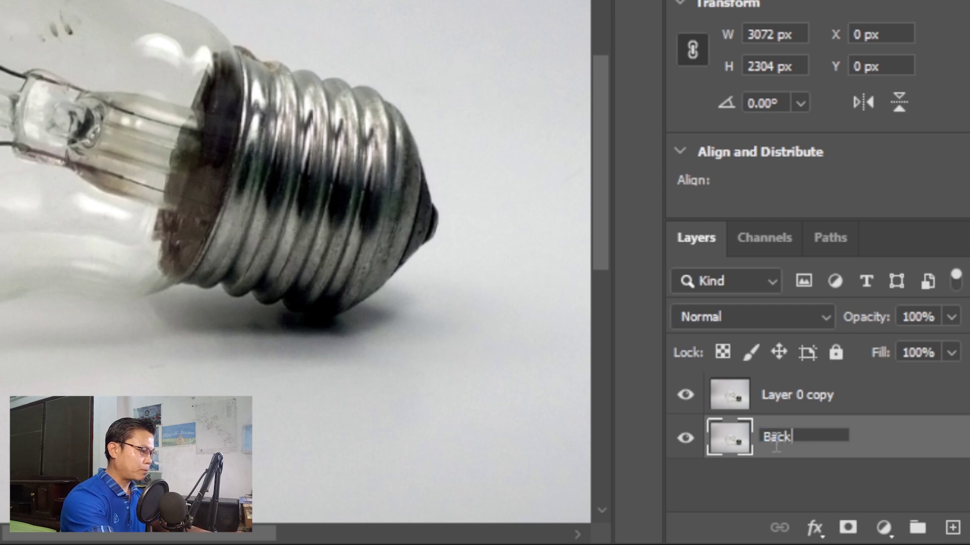
{"action": "type", "text": "up"}
{"action": "key", "text": "Return"}
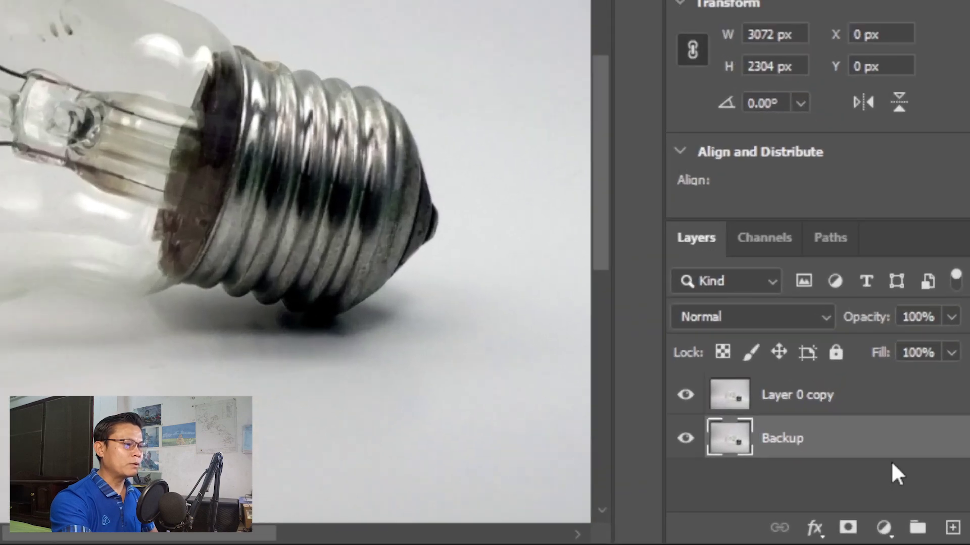
{"action": "left_click", "coordinate": [797, 410]}
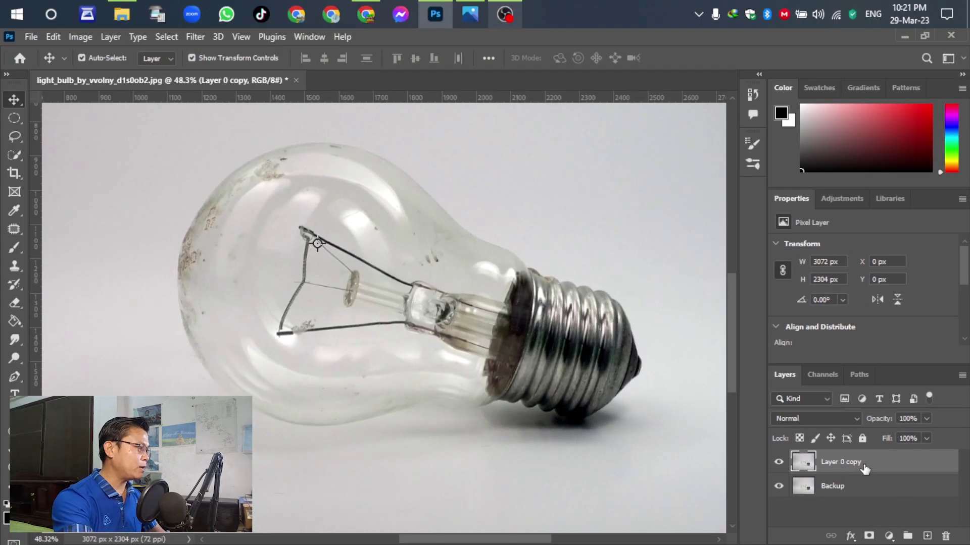
Step: Lasso a freehand selection around the filament inside the bulb
{"action": "left_click", "coordinate": [18, 136]}
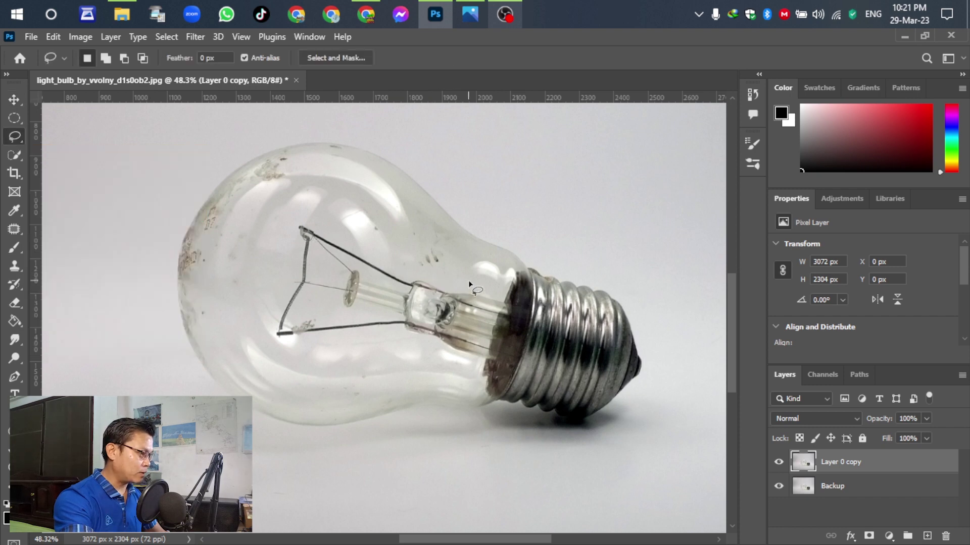
{"action": "mouse_move", "coordinate": [473, 289]}
{"action": "left_mouse_down"}
{"action": "mouse_move", "coordinate": [464, 340]}
{"action": "mouse_move", "coordinate": [436, 351]}
{"action": "mouse_move", "coordinate": [327, 365]}
{"action": "mouse_move", "coordinate": [271, 354]}
{"action": "left_mouse_up"}
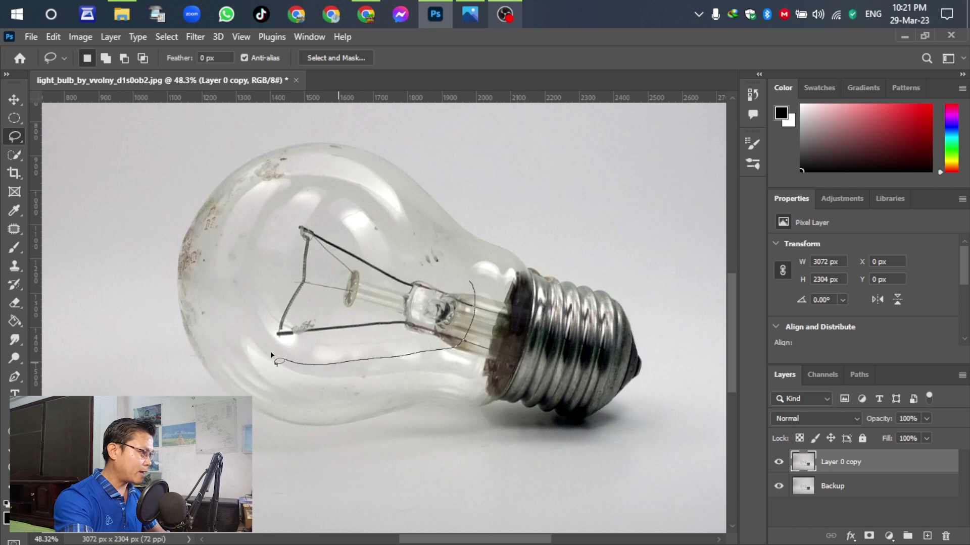
{"action": "mouse_move", "coordinate": [249, 278]}
{"action": "left_mouse_down"}
{"action": "mouse_move", "coordinate": [276, 217]}
{"action": "mouse_move", "coordinate": [297, 211]}
{"action": "mouse_move", "coordinate": [336, 210]}
{"action": "mouse_move", "coordinate": [398, 260]}
{"action": "mouse_move", "coordinate": [472, 284]}
{"action": "left_mouse_up"}
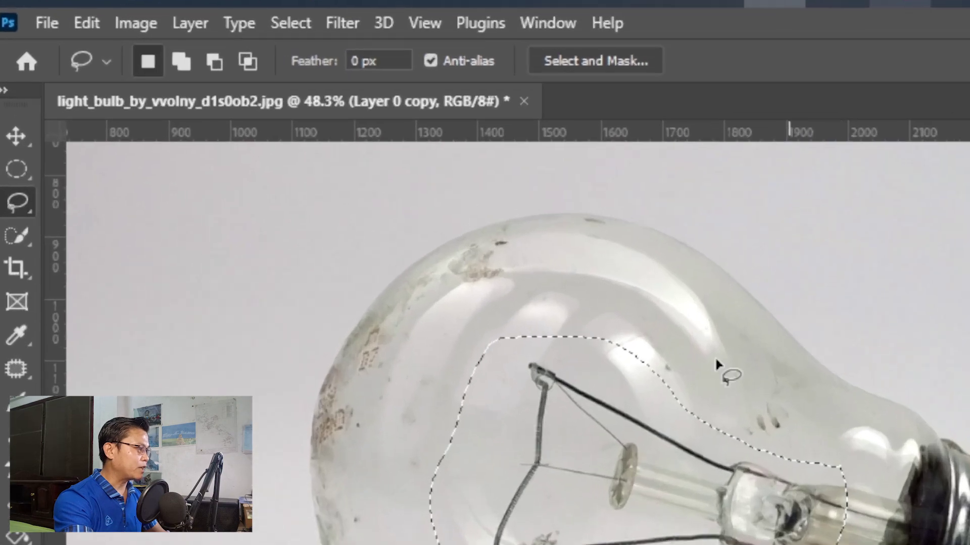
Step: Fill the selection with Edit > Fill using Content-Aware contents
{"action": "left_click", "coordinate": [84, 26]}
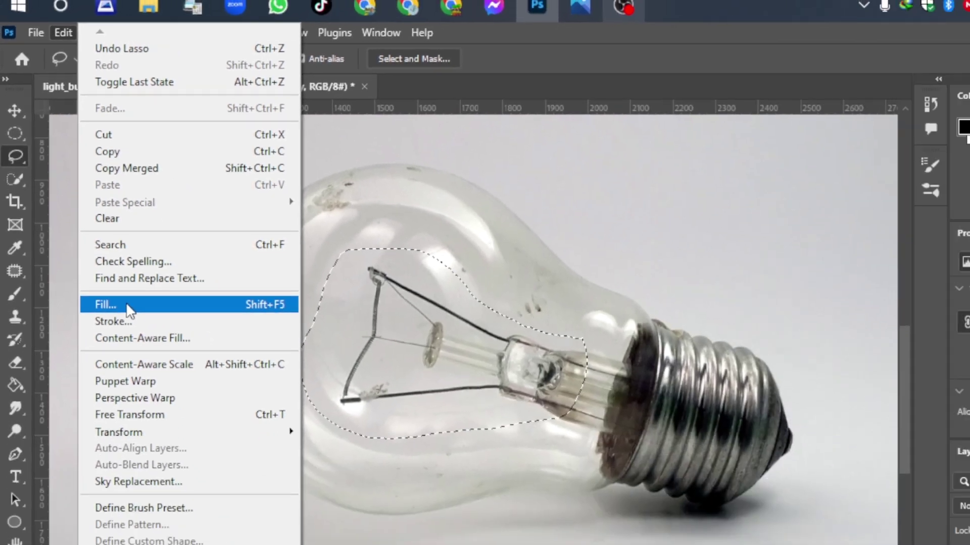
{"action": "left_click", "coordinate": [178, 416]}
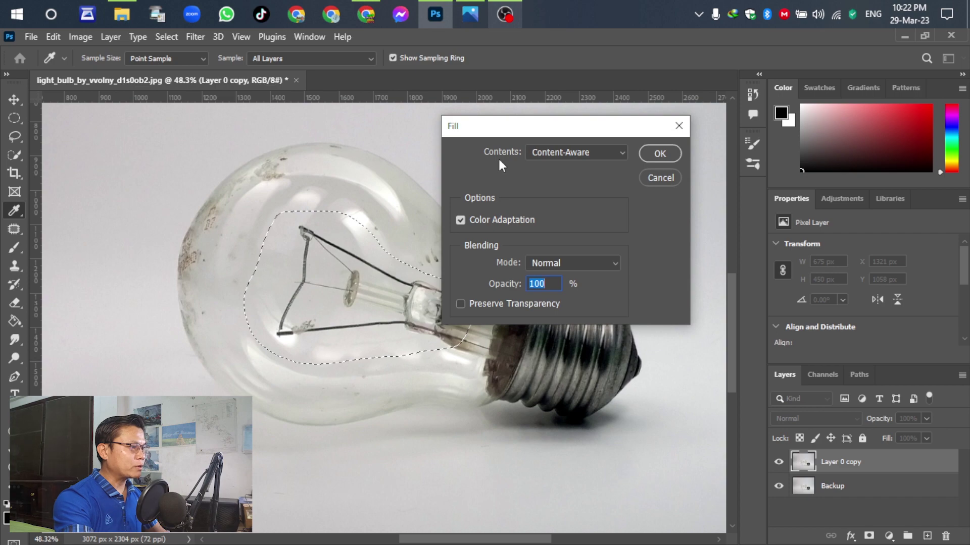
{"action": "left_click", "coordinate": [626, 153]}
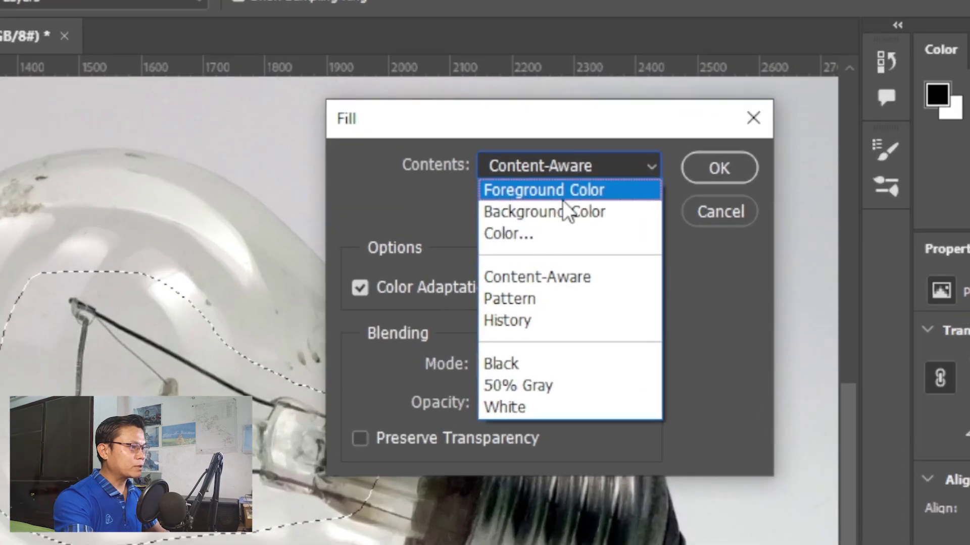
{"action": "left_click", "coordinate": [563, 199]}
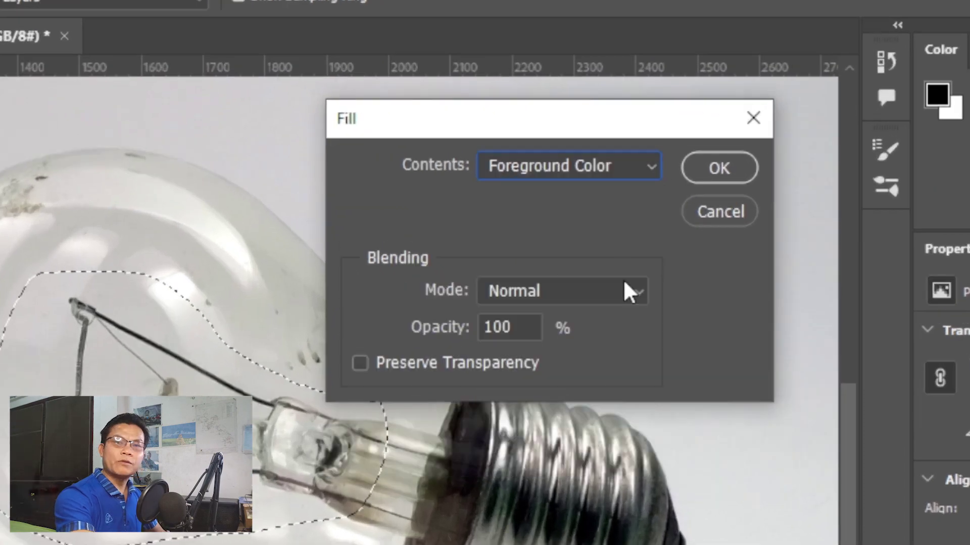
{"action": "left_click", "coordinate": [645, 171]}
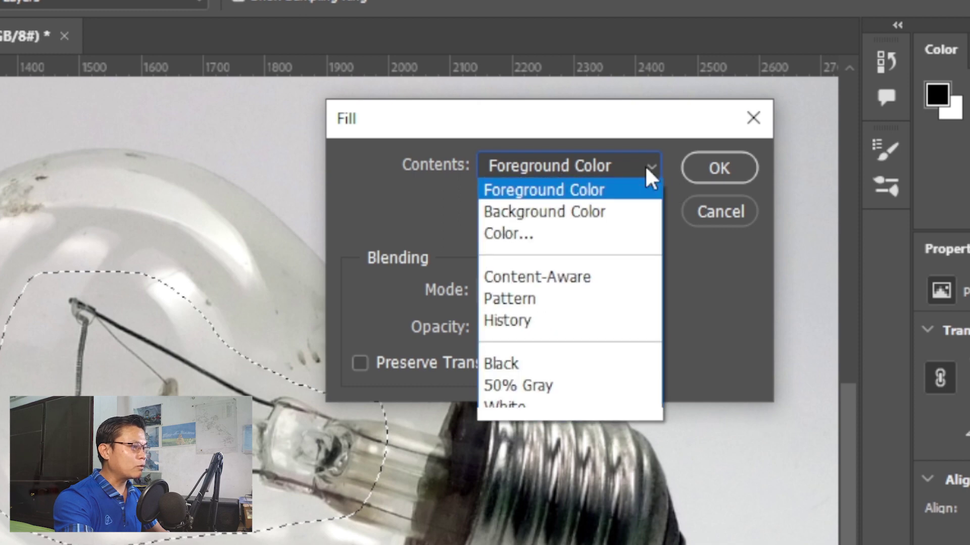
{"action": "left_click", "coordinate": [553, 280]}
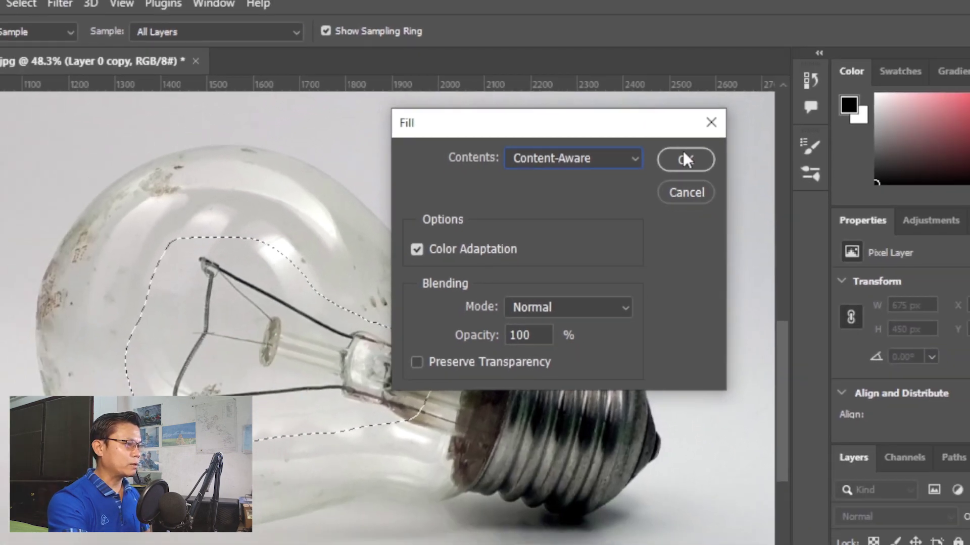
{"action": "left_click", "coordinate": [684, 155]}
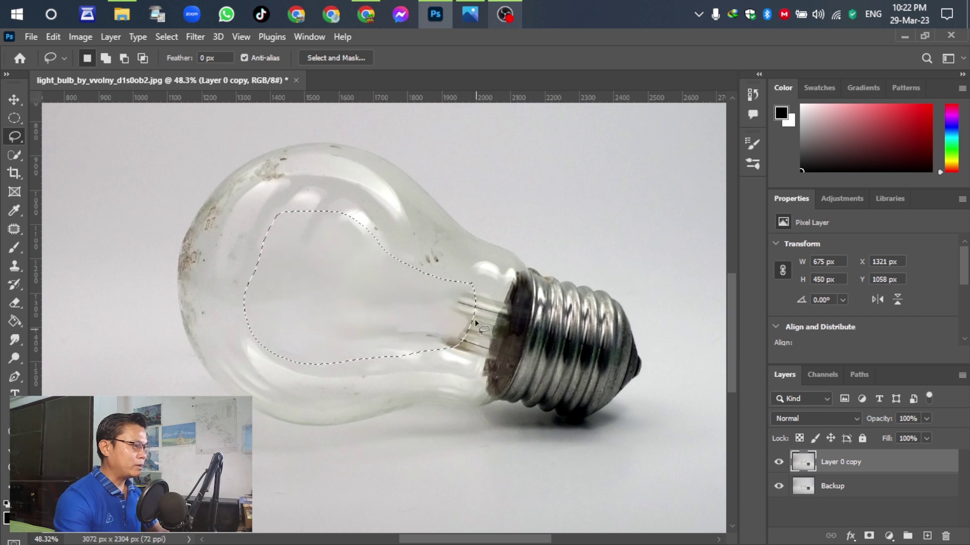
Step: Deselect, then clone-stamp clean glass over the rim lines on the bulb's neck
{"action": "key", "text": "ctrl+d"}
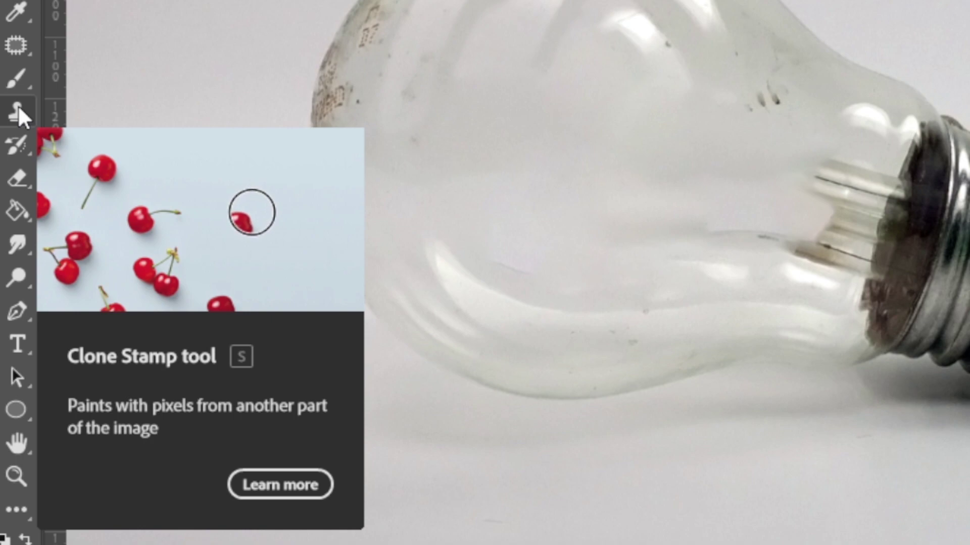
{"action": "left_click", "coordinate": [19, 110]}
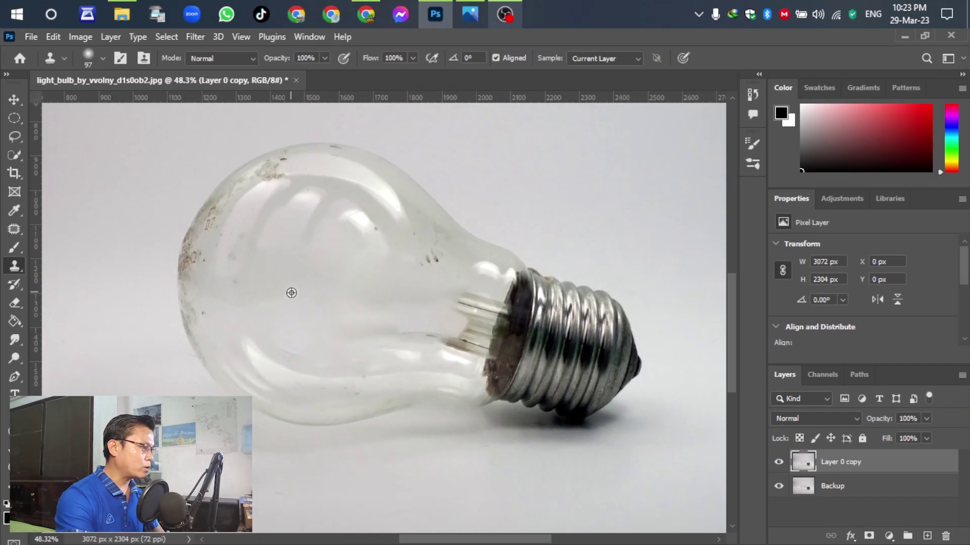
{"action": "left_click", "coordinate": [291, 293], "text": "alt"}
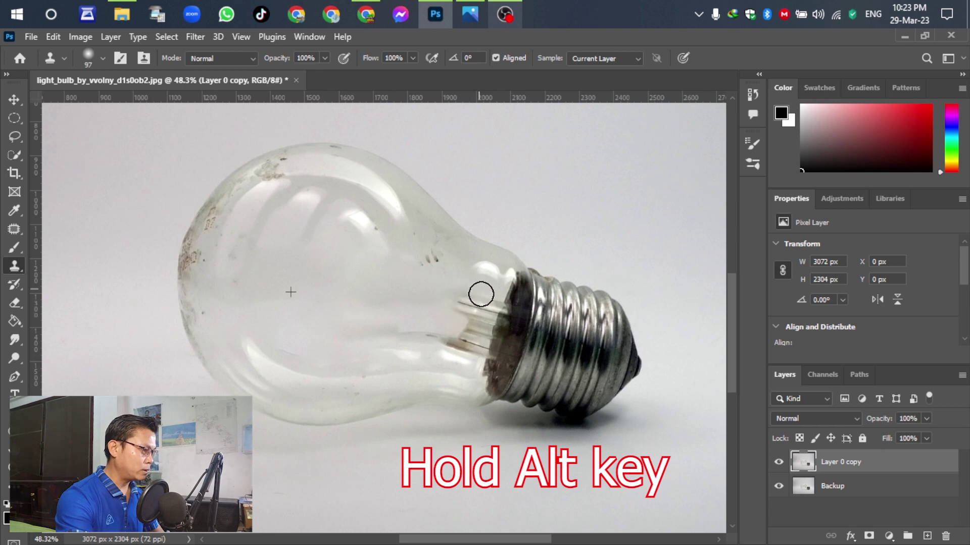
{"action": "mouse_move", "coordinate": [480, 295]}
{"action": "left_mouse_down"}
{"action": "mouse_move", "coordinate": [465, 354]}
{"action": "mouse_move", "coordinate": [446, 344]}
{"action": "mouse_move", "coordinate": [466, 307]}
{"action": "mouse_move", "coordinate": [438, 264]}
{"action": "mouse_move", "coordinate": [425, 264]}
{"action": "mouse_move", "coordinate": [443, 332]}
{"action": "mouse_move", "coordinate": [406, 337]}
{"action": "left_mouse_up"}
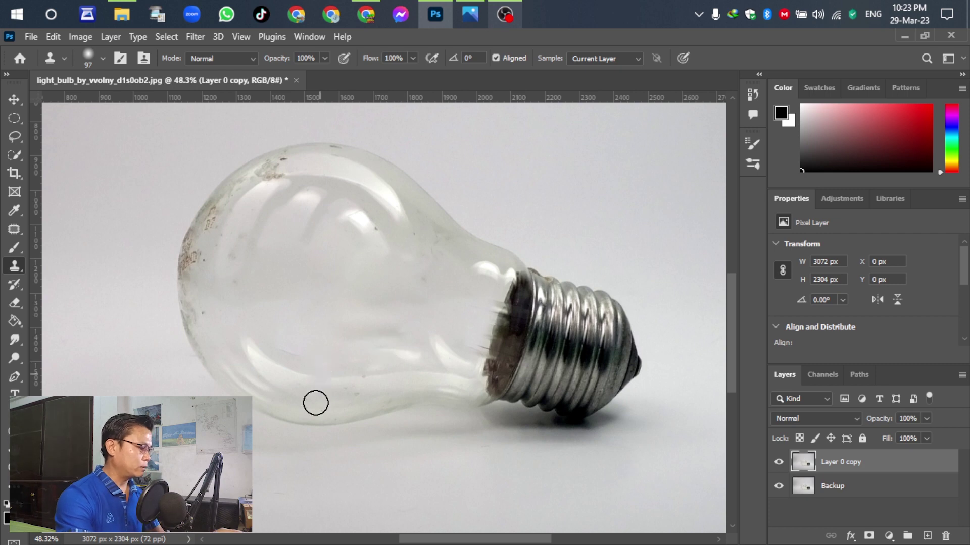
{"action": "left_click", "coordinate": [14, 99]}
{"action": "scroll", "coordinate": [453, 345], "scroll_direction": "down", "scroll_amount": 3}
{"action": "scroll", "coordinate": [452, 345], "scroll_direction": "down", "scroll_amount": 2}
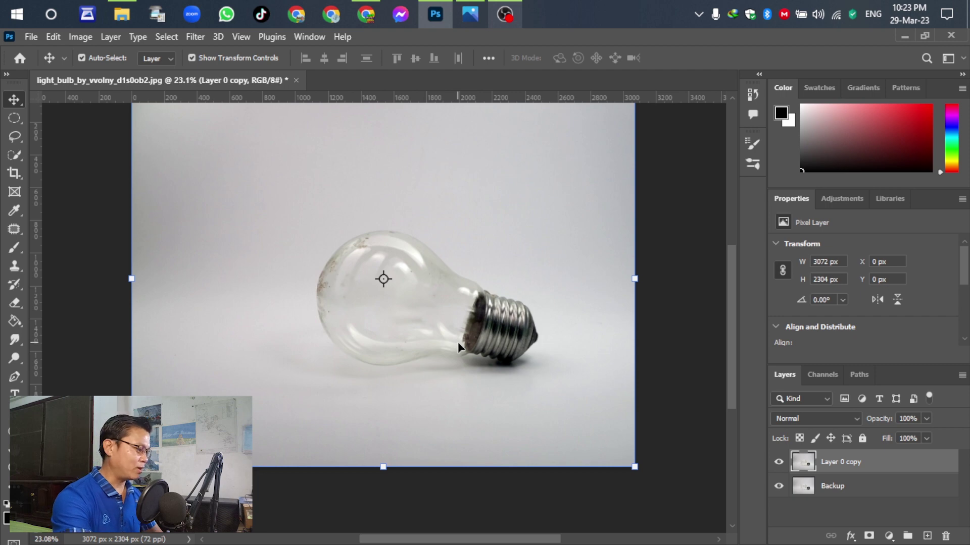
{"action": "scroll", "coordinate": [477, 341], "scroll_direction": "up", "scroll_amount": 1}
{"action": "left_click", "coordinate": [470, 15]}
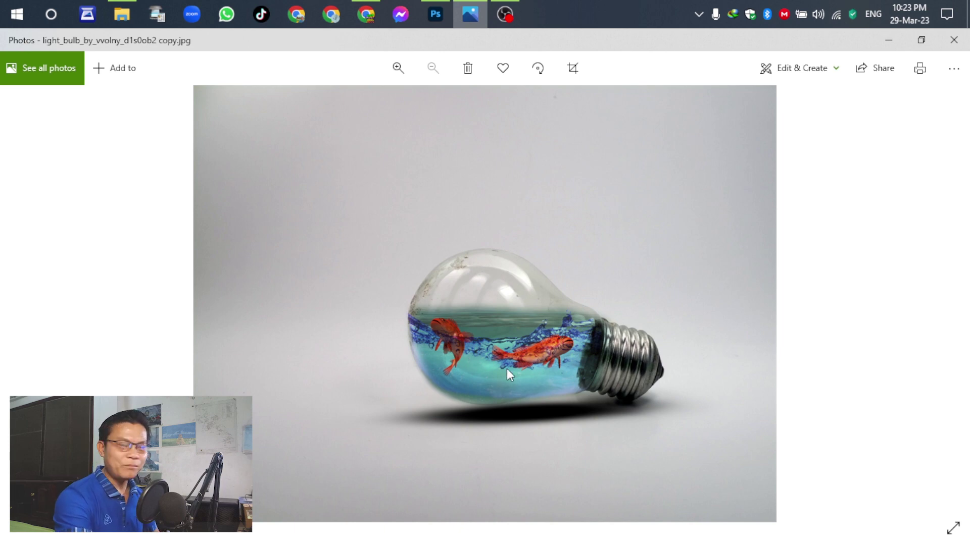
{"action": "left_click", "coordinate": [889, 40]}
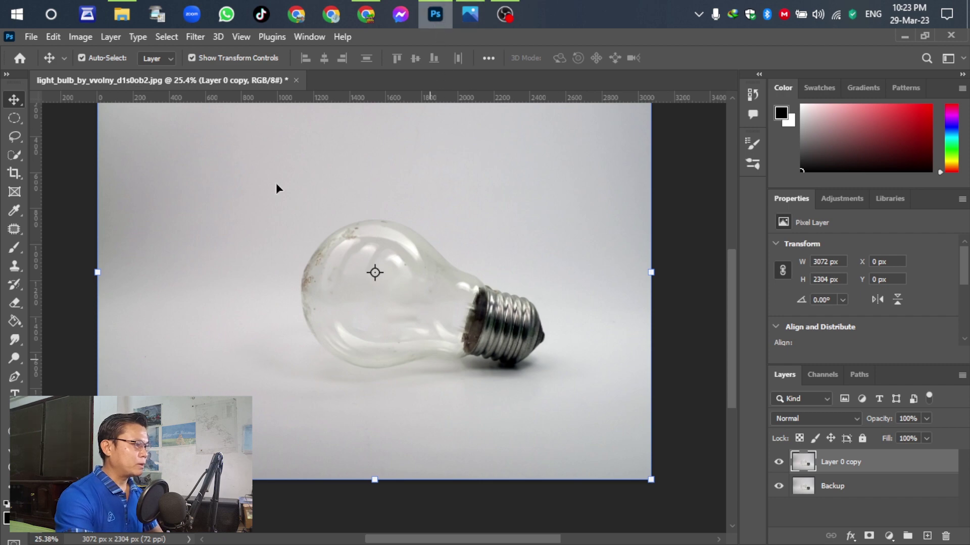
{"action": "left_click", "coordinate": [467, 15]}
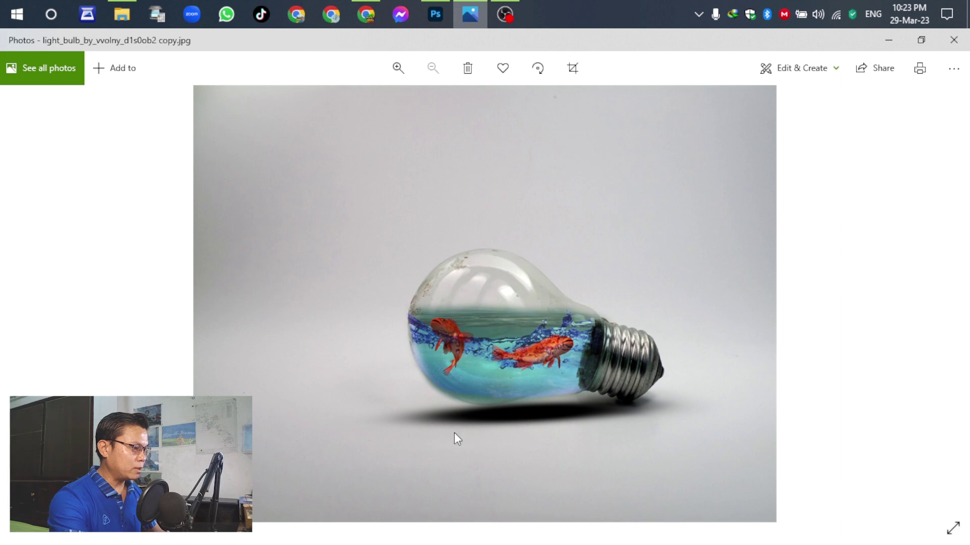
{"action": "left_click", "coordinate": [436, 15]}
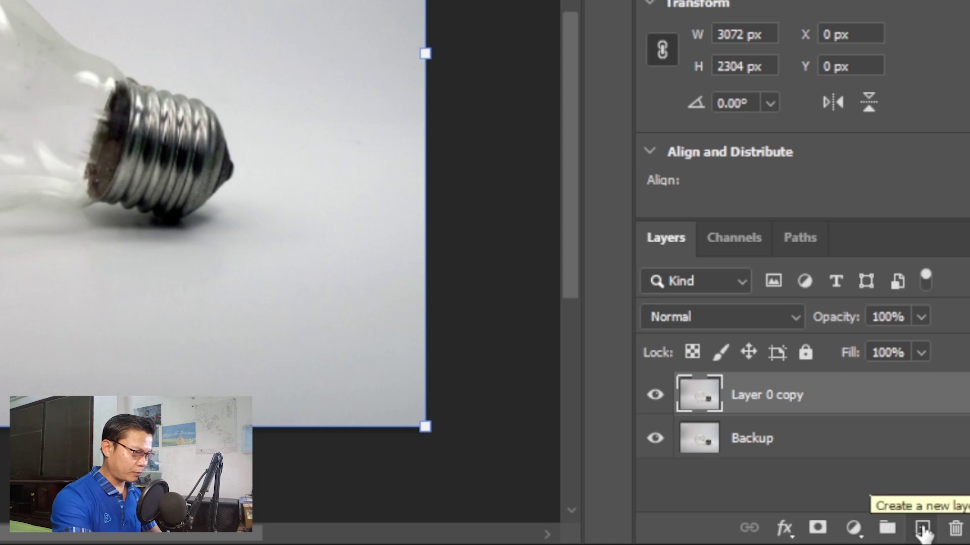
Step: Add a new empty layer and name it Shadow
{"action": "left_click", "coordinate": [922, 529]}
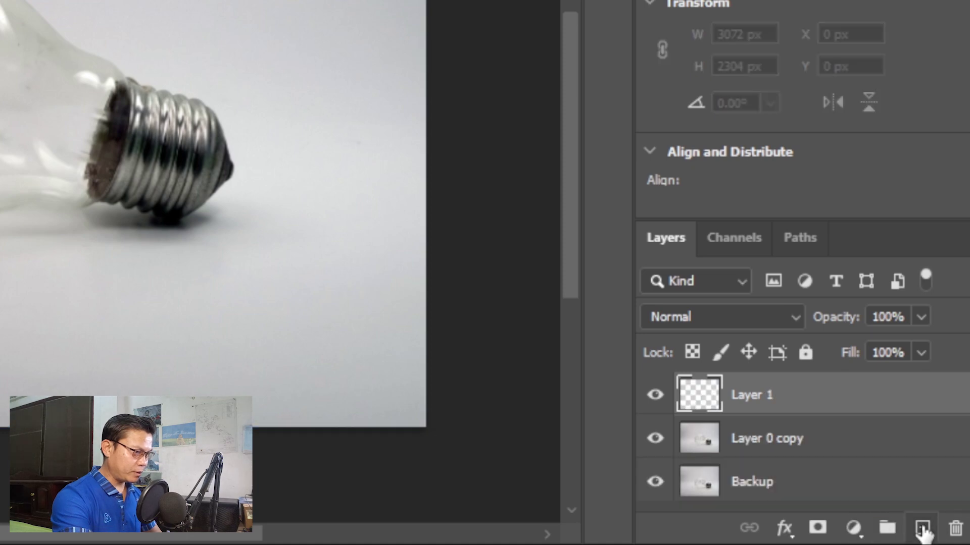
{"action": "double_click", "coordinate": [751, 399]}
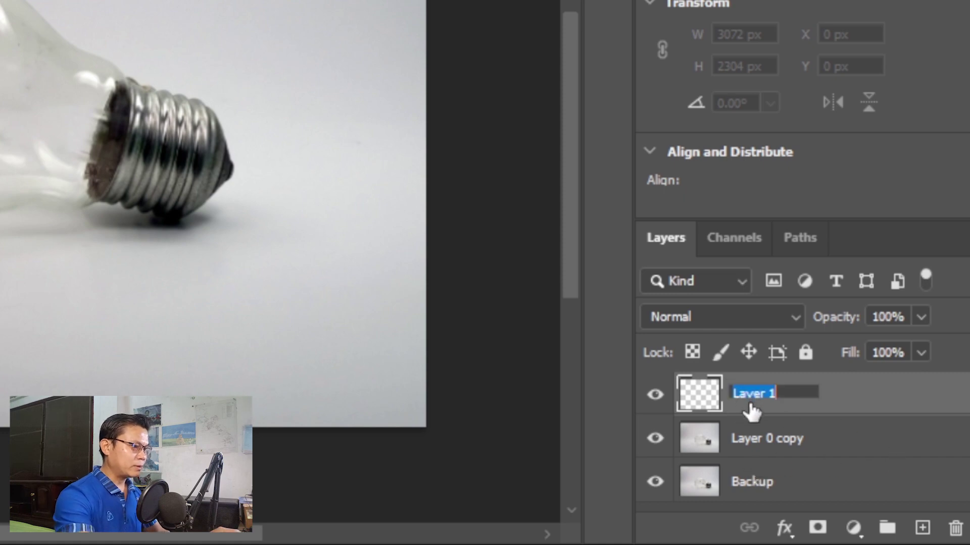
{"action": "type", "text": "Shadow"}
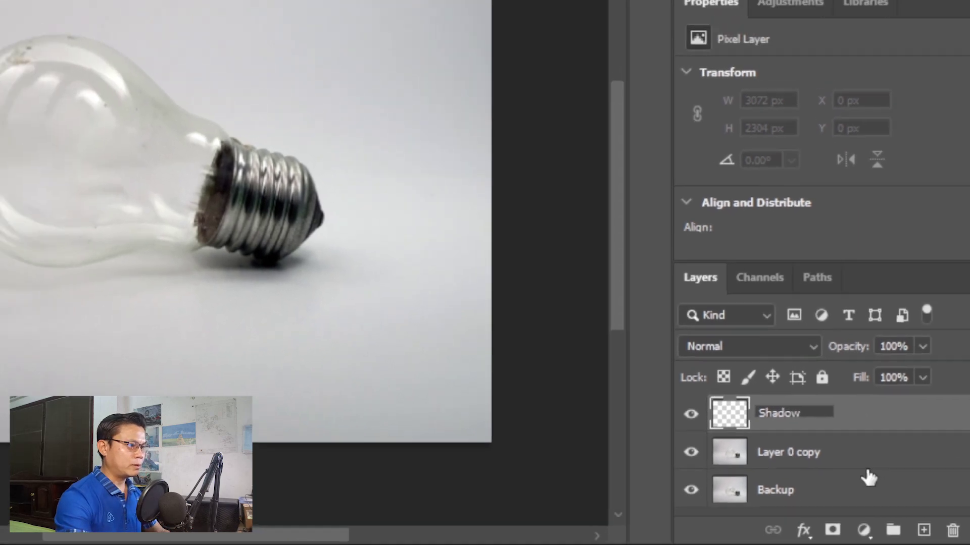
{"action": "left_click", "coordinate": [847, 475]}
{"action": "left_click", "coordinate": [868, 453]}
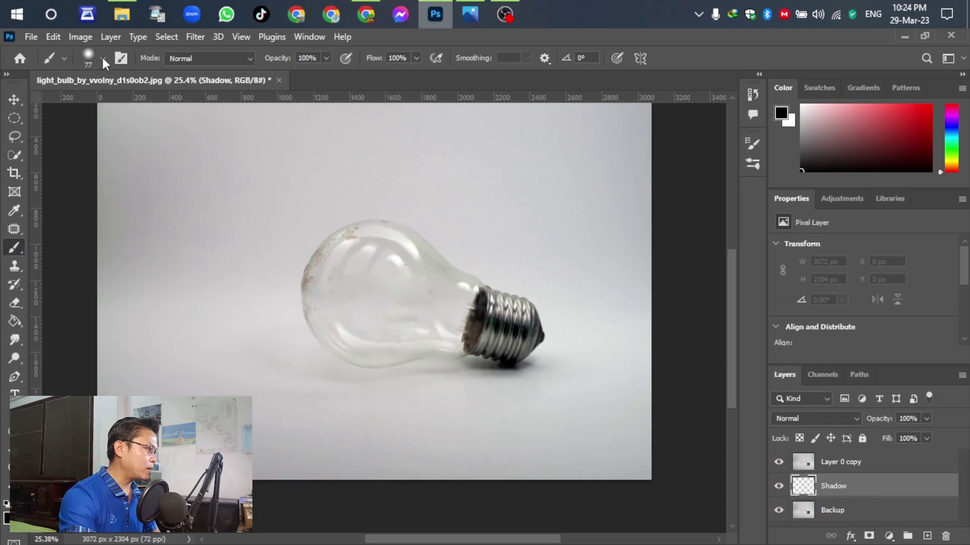
Step: Set up a soft brush sized 1457 px
{"action": "left_click", "coordinate": [102, 57]}
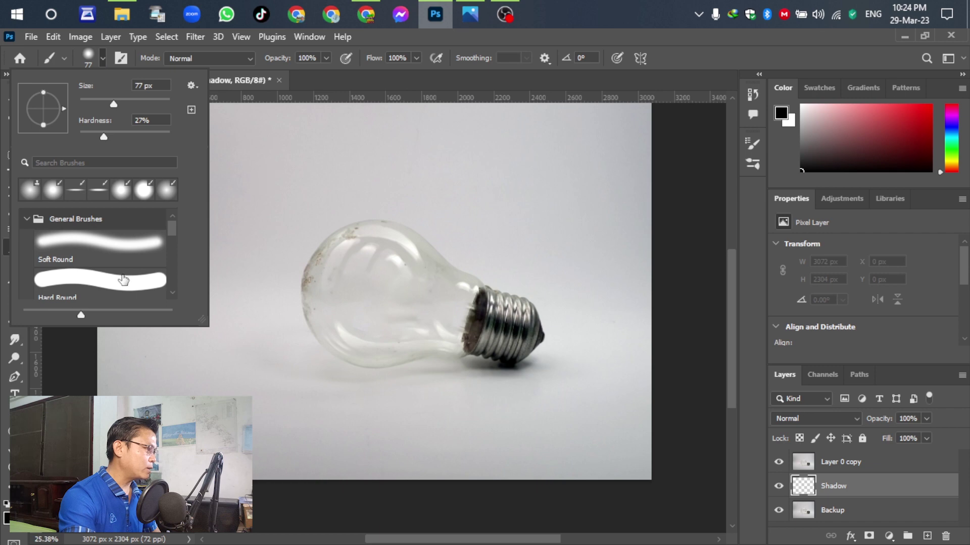
{"action": "left_click", "coordinate": [288, 191]}
{"action": "right_click", "coordinate": [288, 191]}
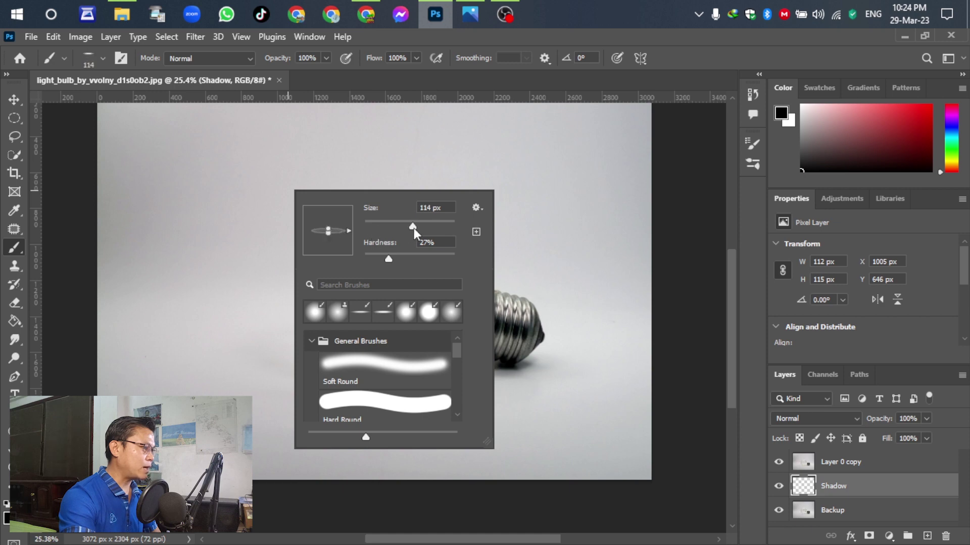
{"action": "left_click_drag", "start_coordinate": [432, 228], "coordinate": [446, 226]}
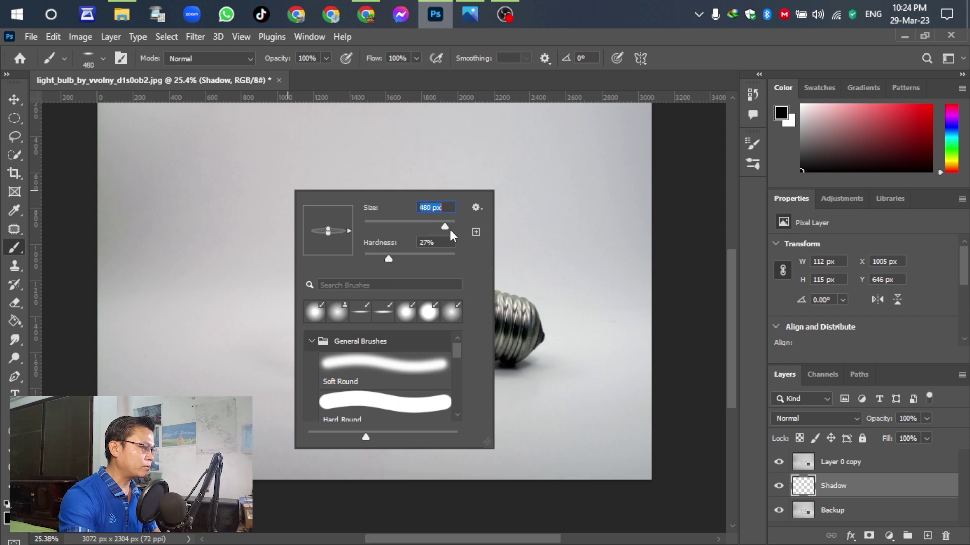
{"action": "mouse_move", "coordinate": [449, 226]}
{"action": "left_mouse_down"}
{"action": "mouse_move", "coordinate": [461, 223]}
{"action": "mouse_move", "coordinate": [448, 222]}
{"action": "left_mouse_up"}
{"action": "key", "text": "Return"}
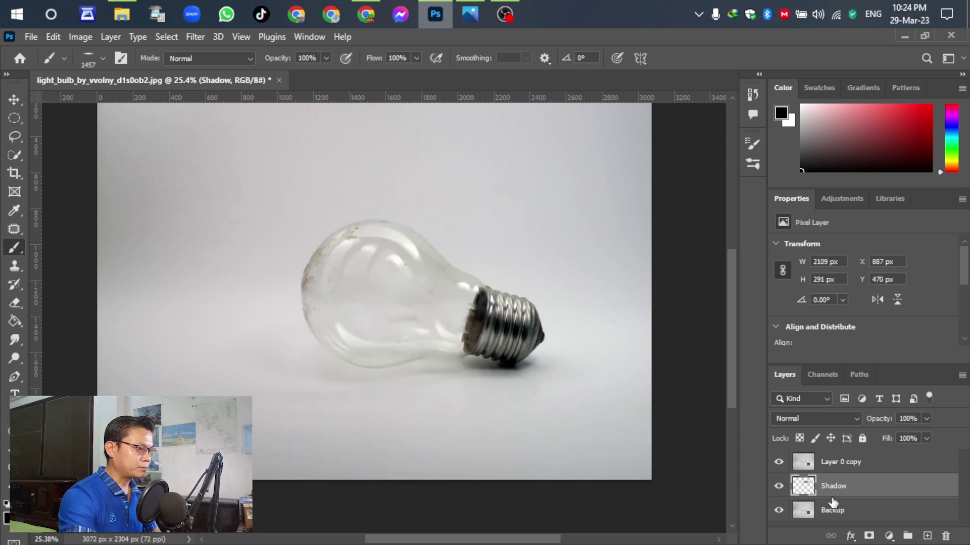
Step: Drag the Shadow layer to the top of the layer stack
{"action": "left_click_drag", "start_coordinate": [832, 502], "coordinate": [836, 465]}
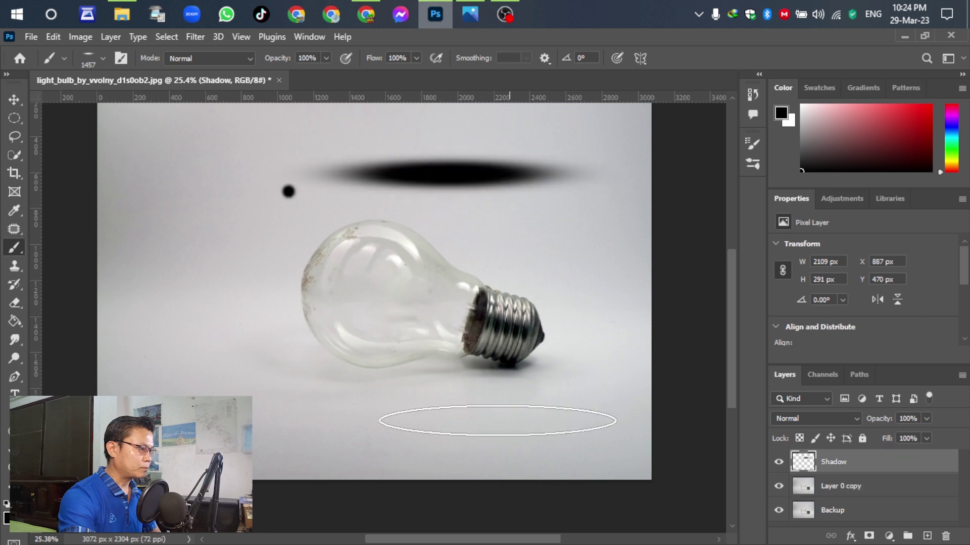
{"action": "key", "text": "ctrl+bracketleft"}
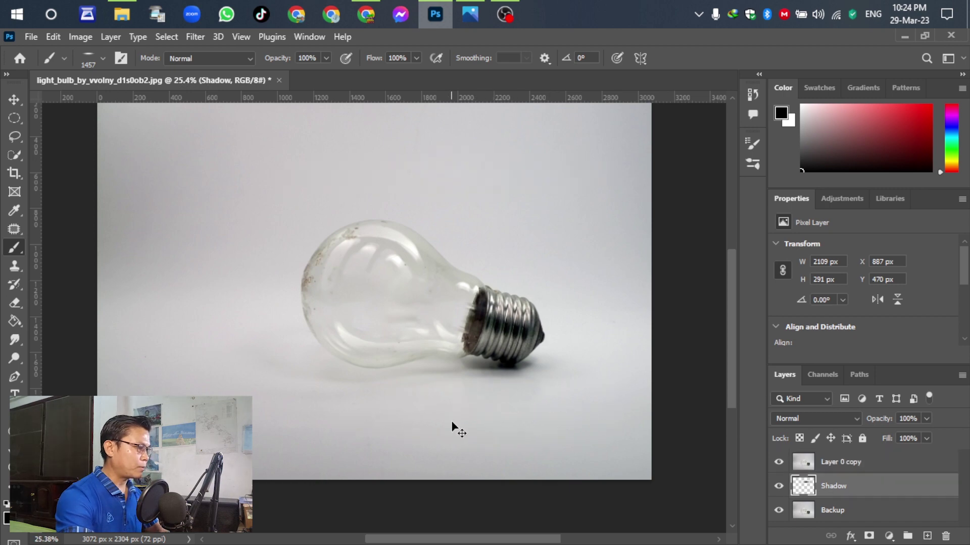
{"action": "left_click_drag", "start_coordinate": [841, 494], "coordinate": [851, 459]}
{"action": "key", "text": "ctrl+bracketleft"}
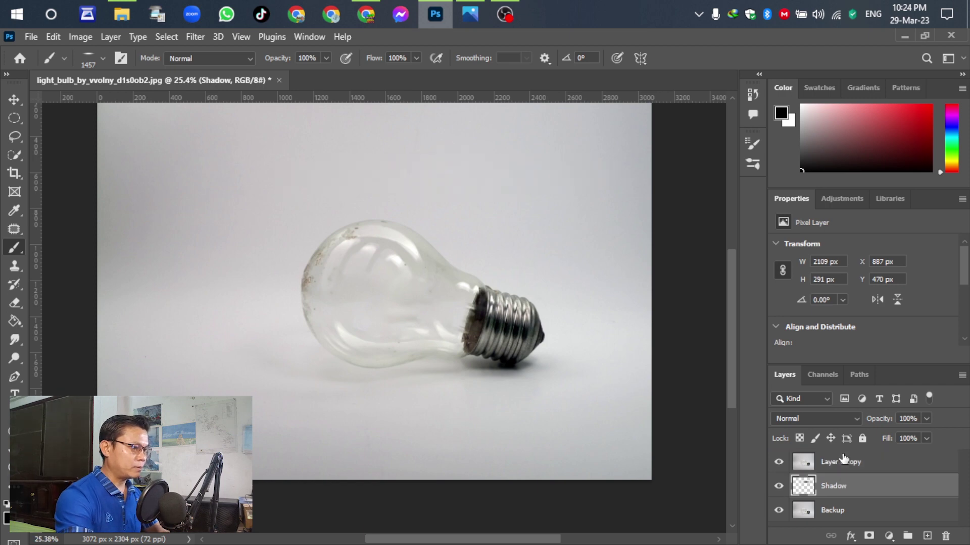
{"action": "left_click_drag", "start_coordinate": [844, 490], "coordinate": [846, 451]}
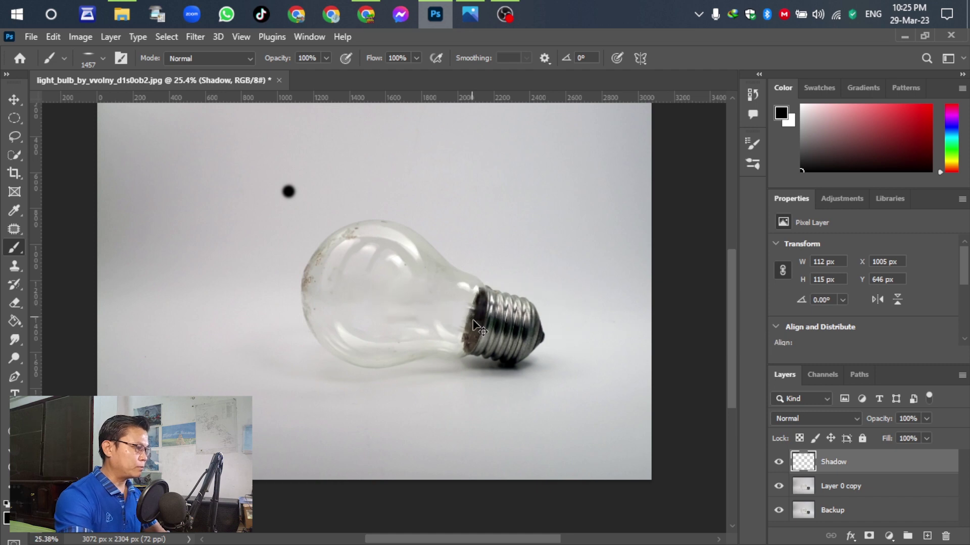
{"action": "key", "text": "ctrl+bracketleft"}
{"action": "left_click_drag", "start_coordinate": [836, 490], "coordinate": [840, 454]}
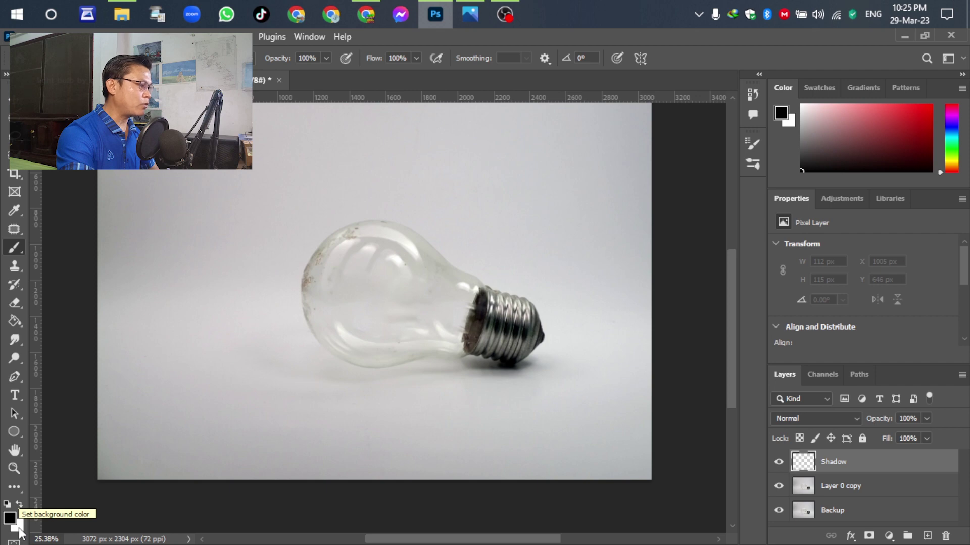
Step: Paint a soft black shadow under the bulb, then scale, tilt and position it
{"action": "left_click_drag", "start_coordinate": [20, 533], "coordinate": [309, 409]}
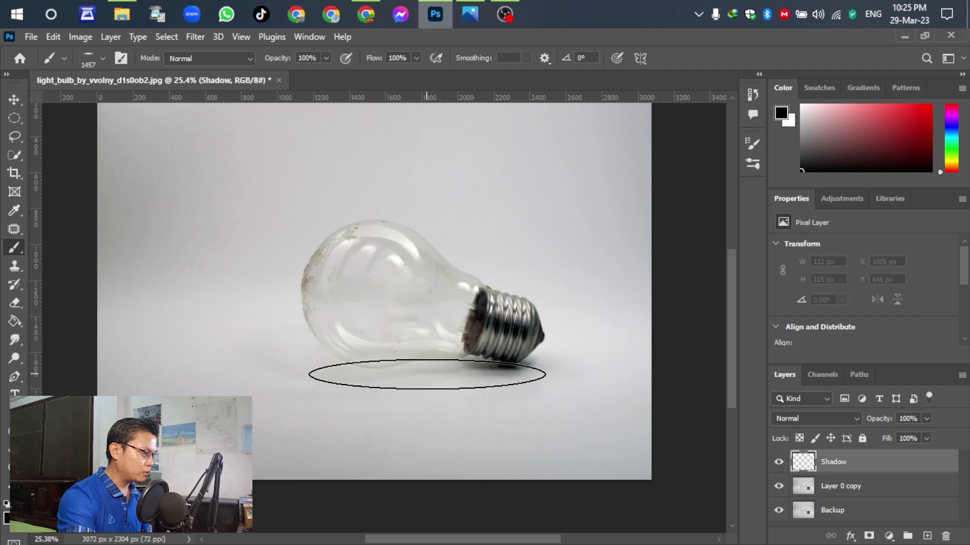
{"action": "left_click", "coordinate": [433, 369]}
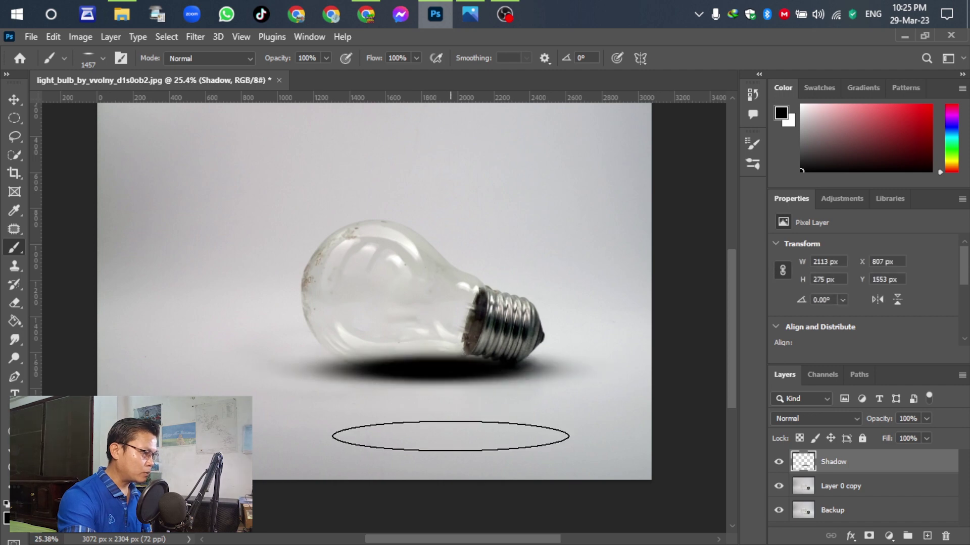
{"action": "left_click", "coordinate": [13, 103]}
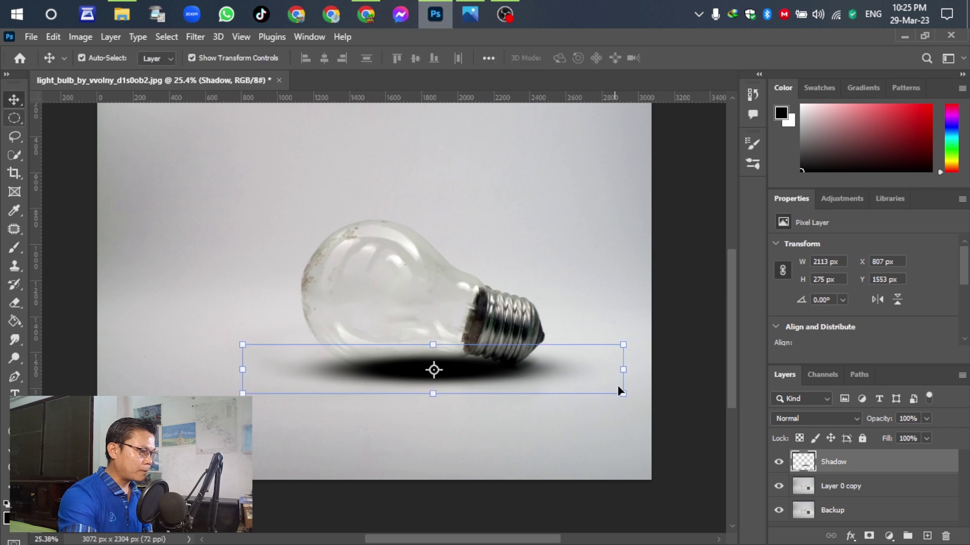
{"action": "left_click_drag", "start_coordinate": [621, 373], "coordinate": [586, 368]}
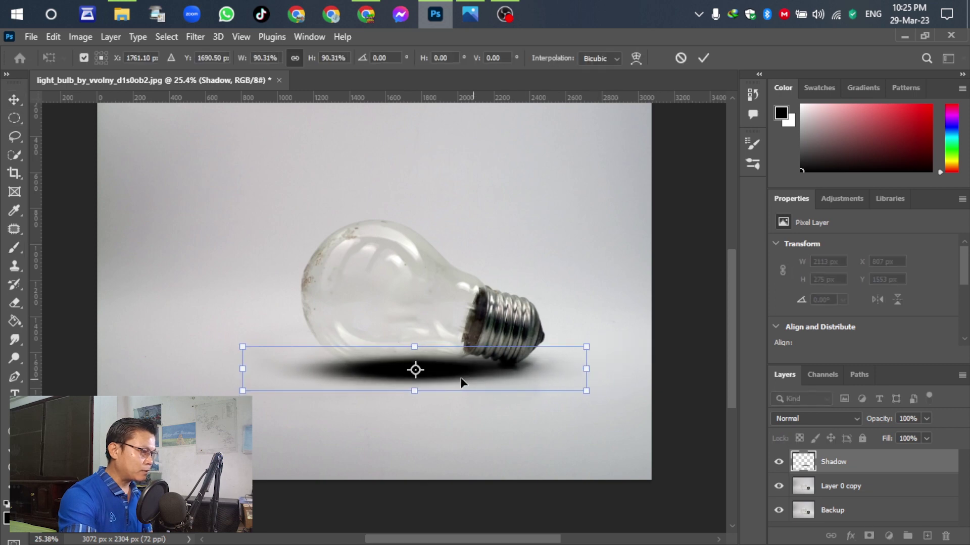
{"action": "left_click_drag", "start_coordinate": [460, 385], "coordinate": [467, 393]}
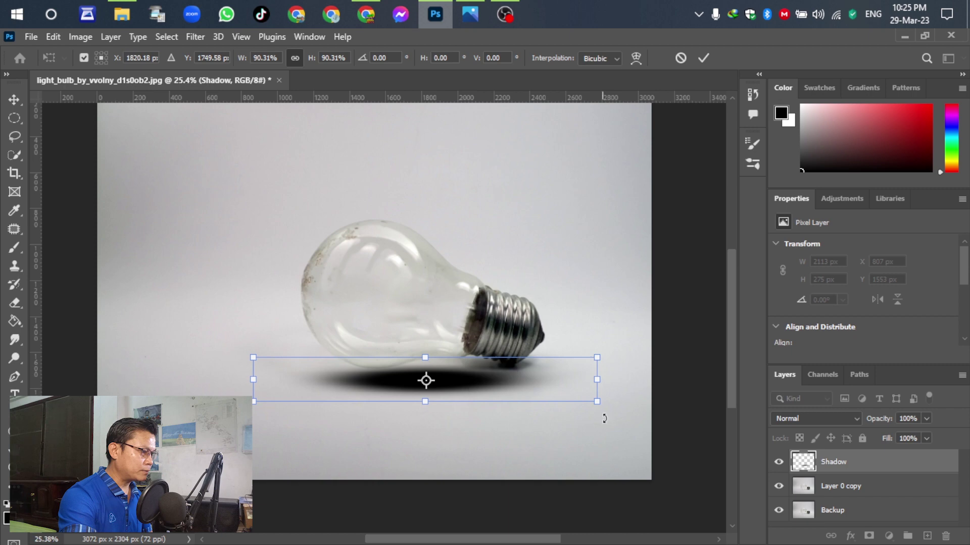
{"action": "left_click_drag", "start_coordinate": [603, 410], "coordinate": [611, 402]}
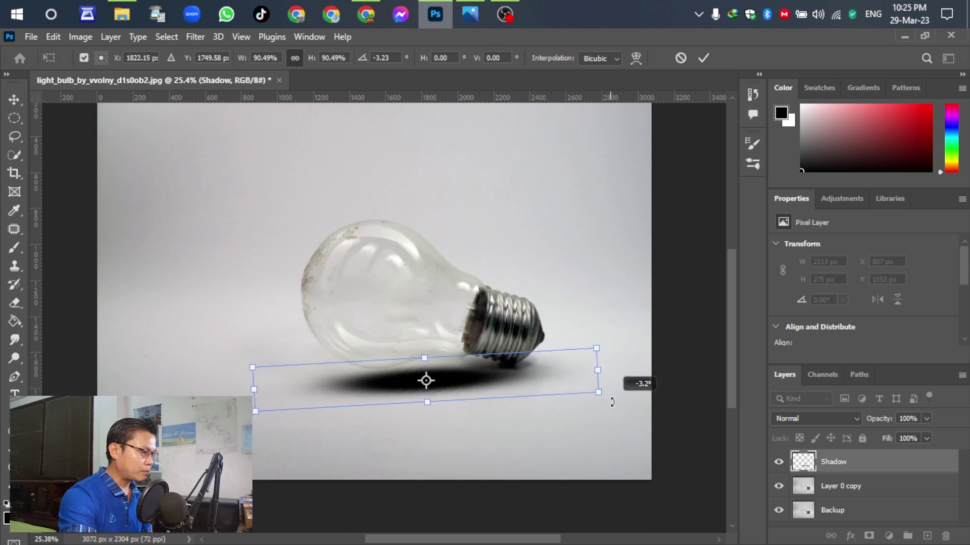
{"action": "mouse_move", "coordinate": [466, 380]}
{"action": "left_mouse_down"}
{"action": "mouse_move", "coordinate": [479, 373]}
{"action": "mouse_move", "coordinate": [459, 382]}
{"action": "left_mouse_up"}
{"action": "left_click", "coordinate": [703, 60]}
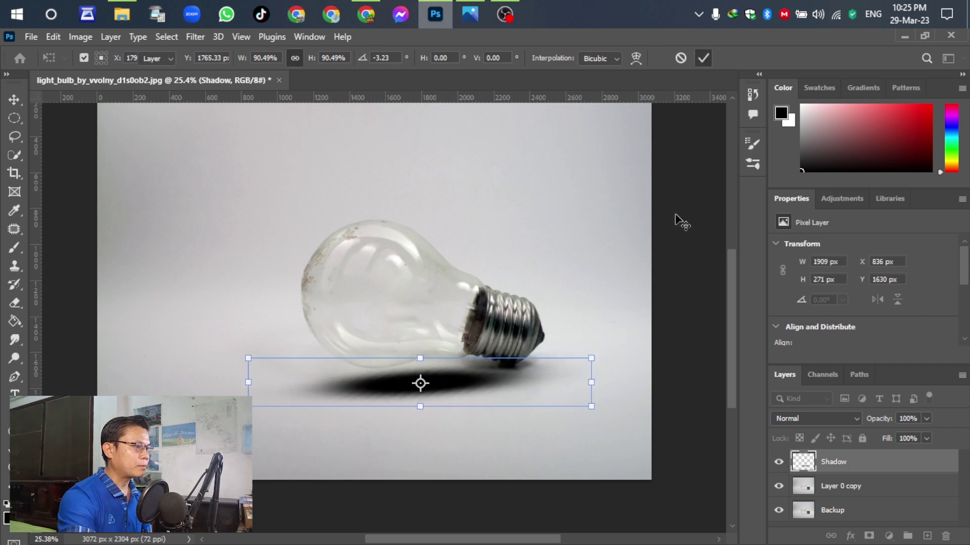
Step: Nudge the shadow up and widen it leftward to 2078 × 295 px
{"action": "left_click", "coordinate": [459, 384]}
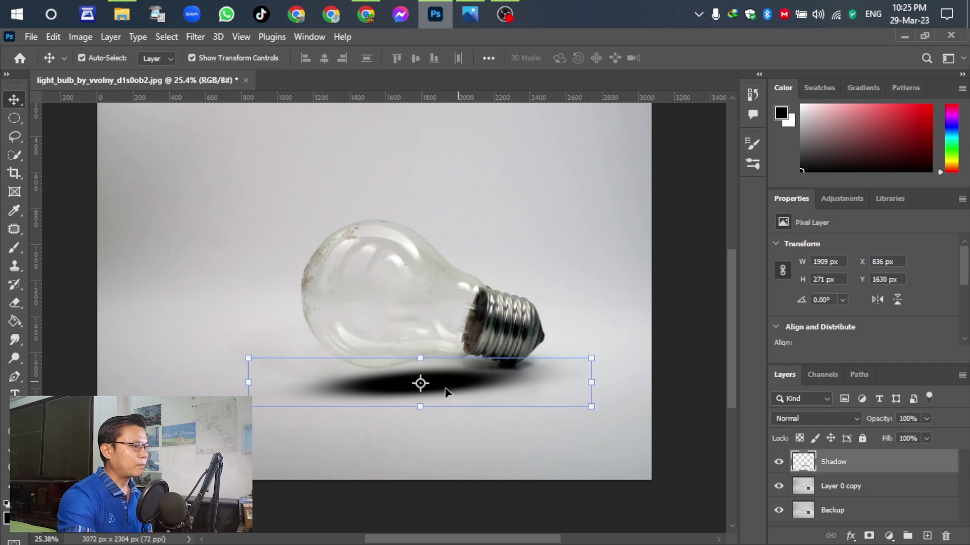
{"action": "left_click_drag", "start_coordinate": [457, 384], "coordinate": [470, 383]}
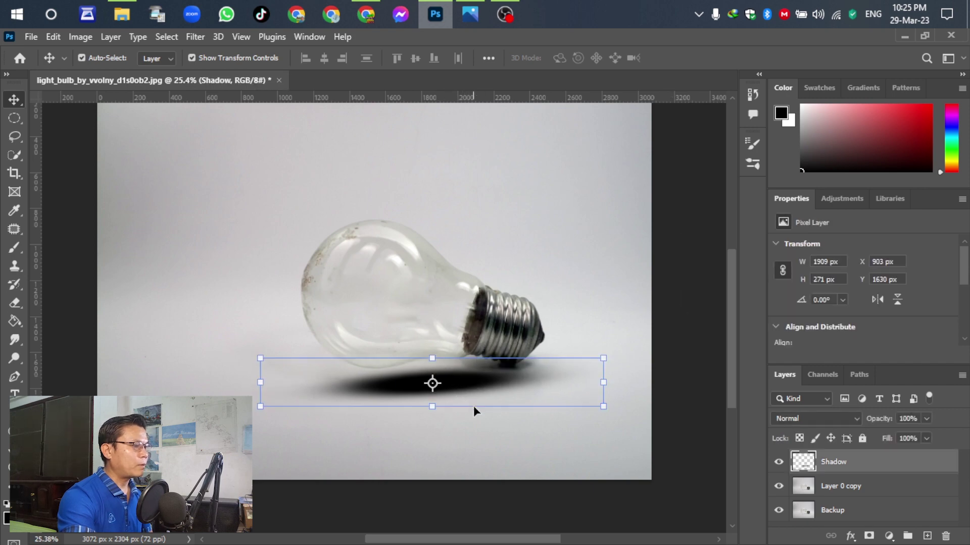
{"action": "left_click", "coordinate": [469, 443]}
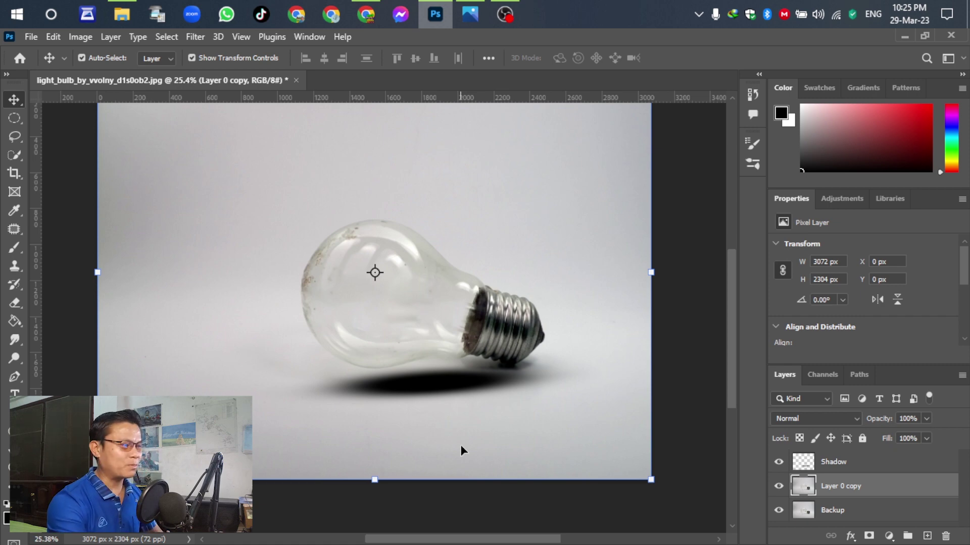
{"action": "left_click", "coordinate": [436, 391]}
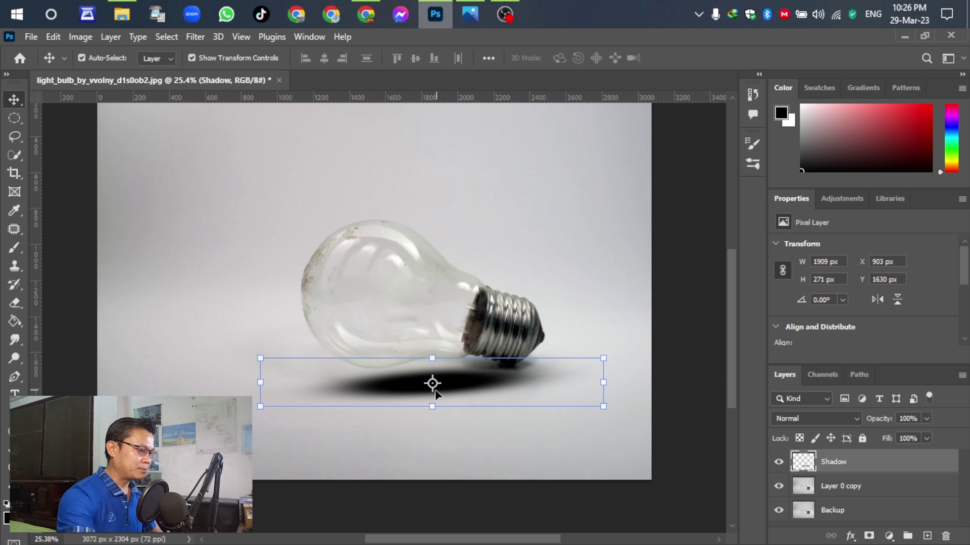
{"action": "key", "text": "Up"}
{"action": "key", "text": "Up"}
{"action": "key", "text": "Up"}
{"action": "key", "text": "Up"}
{"action": "key", "text": "Up"}
{"action": "key", "text": "Up"}
{"action": "key", "text": "Up"}
{"action": "key", "text": "Up"}
{"action": "key", "text": "Up"}
{"action": "key", "text": "Up"}
{"action": "key", "text": "Up"}
{"action": "key", "text": "Up"}
{"action": "key", "text": "Up"}
{"action": "key", "text": "Up"}
{"action": "key", "text": "Up"}
{"action": "key", "text": "Up"}
{"action": "key", "text": "Up"}
{"action": "key", "text": "Up"}
{"action": "key", "text": "Up"}
{"action": "key", "text": "Up"}
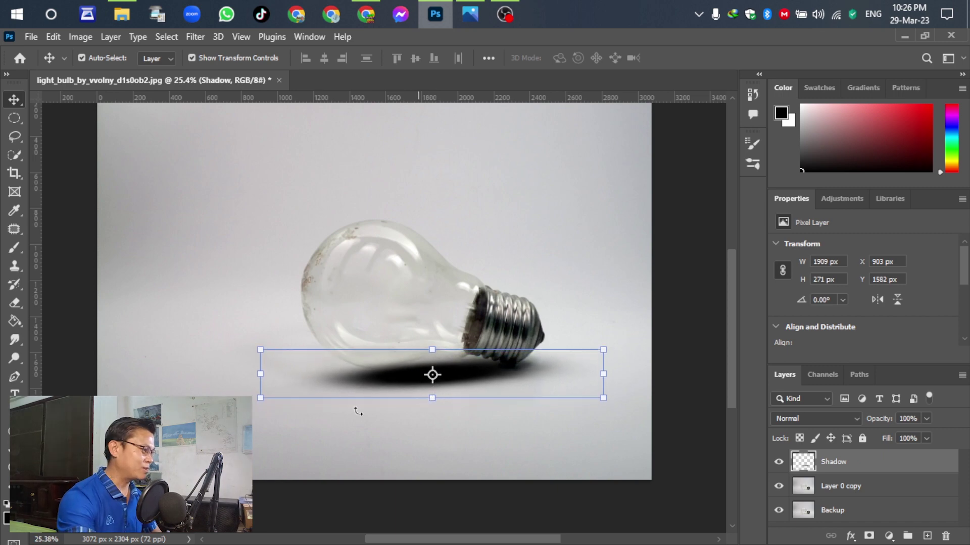
{"action": "left_click_drag", "start_coordinate": [258, 375], "coordinate": [223, 372]}
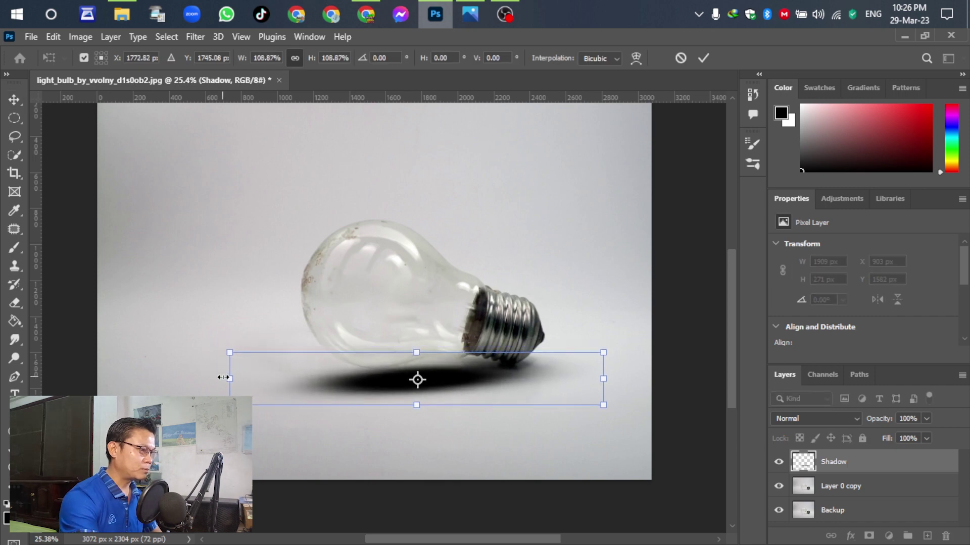
{"action": "key", "text": "Return"}
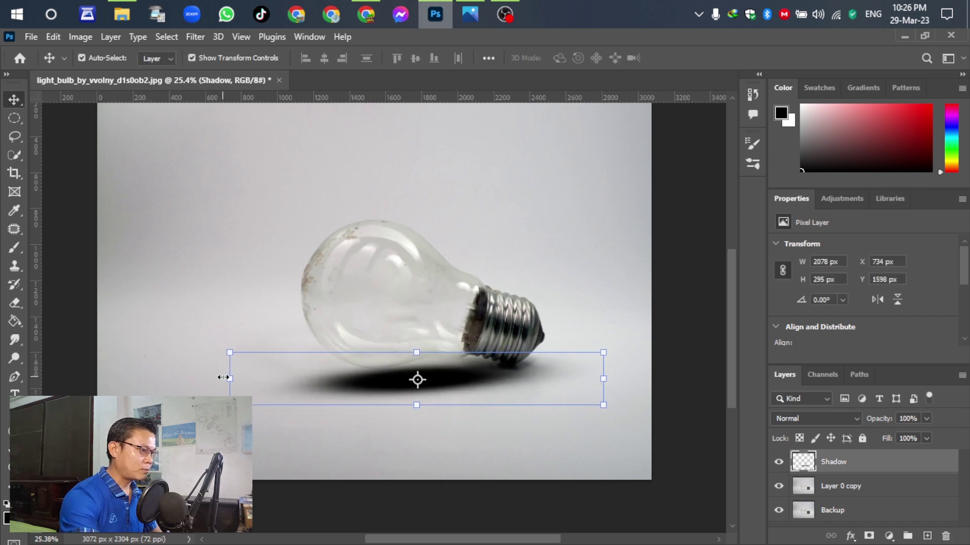
{"action": "left_click", "coordinate": [694, 239]}
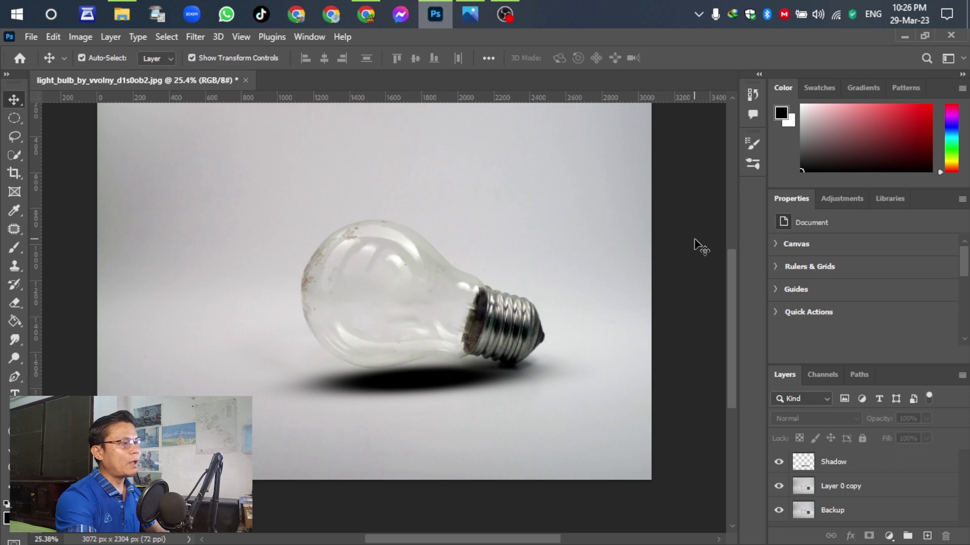
{"action": "left_click", "coordinate": [474, 20]}
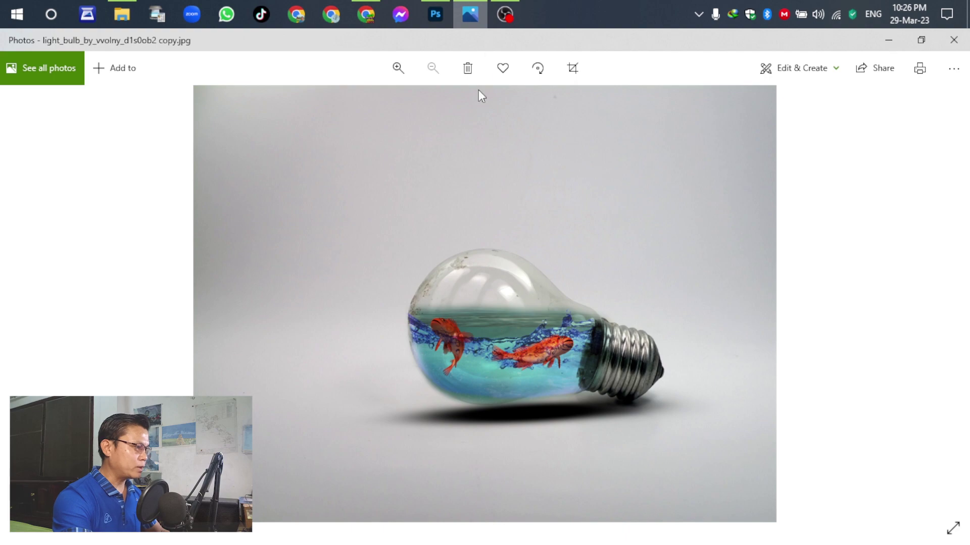
{"action": "left_click", "coordinate": [492, 15]}
{"action": "left_click", "coordinate": [495, 16]}
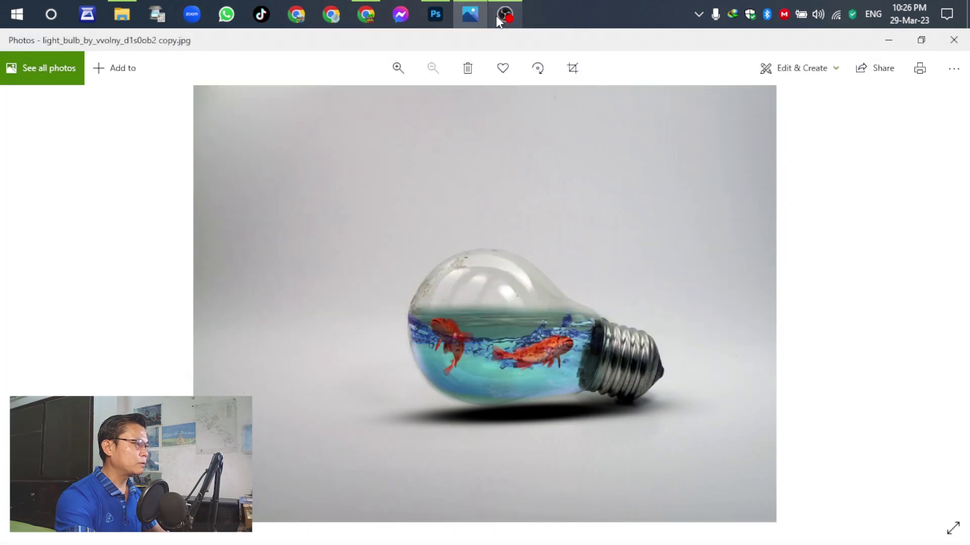
{"action": "left_click", "coordinate": [437, 12]}
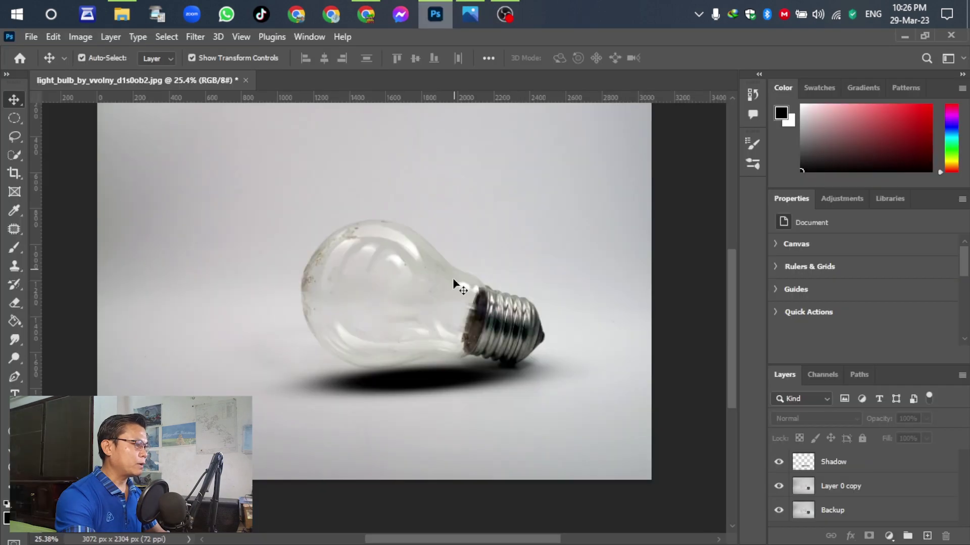
Step: Place Embedded the underwater_premade_bg image and position it over the bulb
{"action": "left_click", "coordinate": [32, 40]}
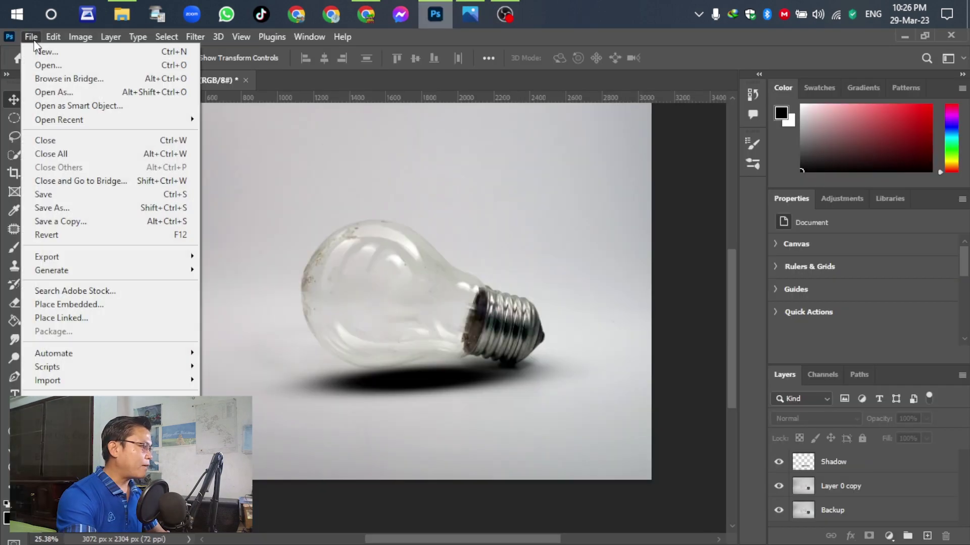
{"action": "left_click", "coordinate": [67, 303]}
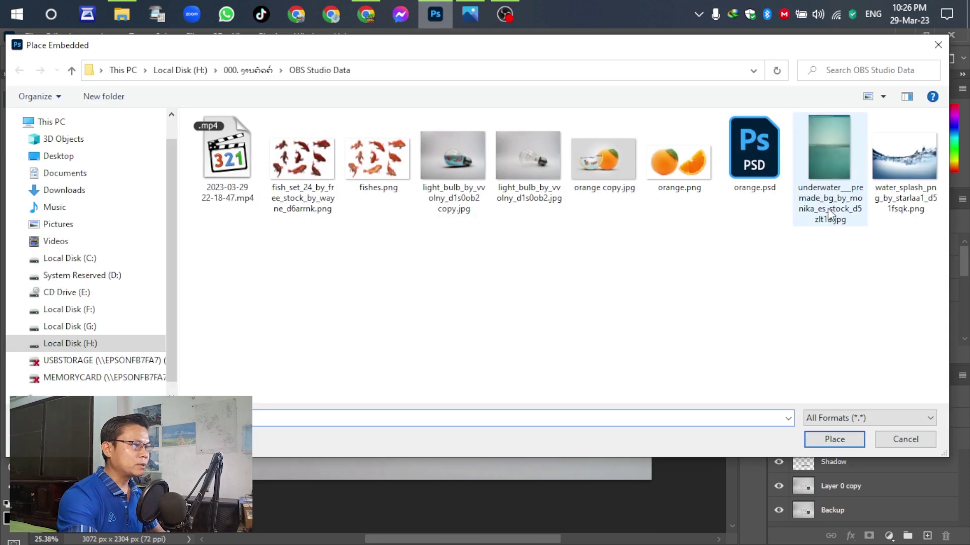
{"action": "left_click", "coordinate": [826, 147]}
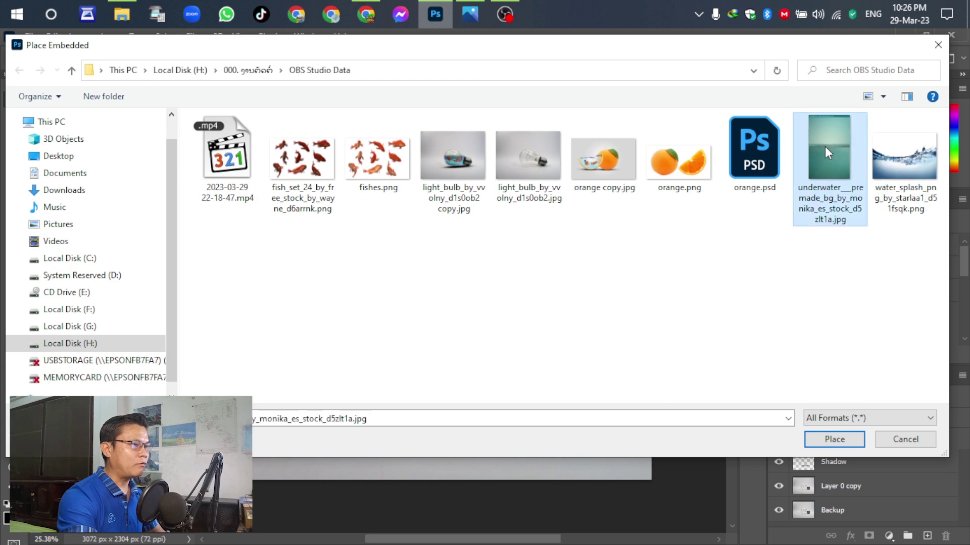
{"action": "left_click", "coordinate": [833, 439]}
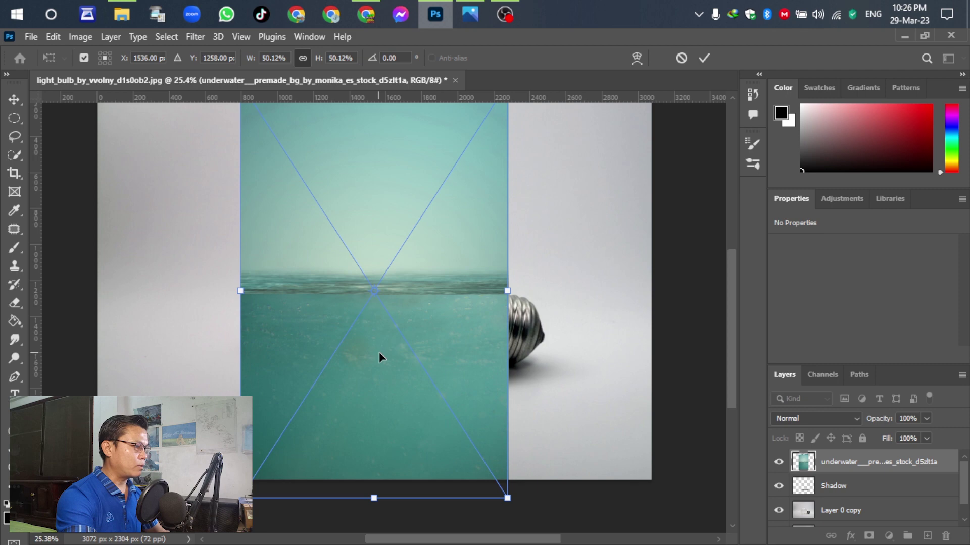
{"action": "mouse_move", "coordinate": [381, 357]}
{"action": "left_mouse_down"}
{"action": "mouse_move", "coordinate": [415, 364]}
{"action": "mouse_move", "coordinate": [318, 354]}
{"action": "mouse_move", "coordinate": [387, 383]}
{"action": "mouse_move", "coordinate": [389, 370]}
{"action": "left_mouse_up"}
{"action": "scroll", "coordinate": [399, 374], "scroll_direction": "up", "scroll_amount": 2}
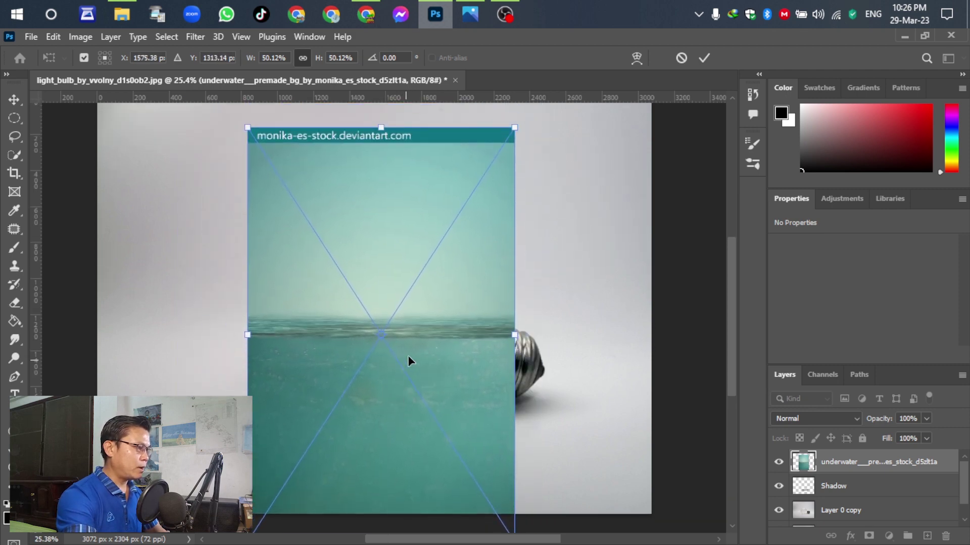
{"action": "left_click", "coordinate": [705, 58]}
{"action": "scroll", "coordinate": [589, 216], "scroll_direction": "down", "scroll_amount": 1}
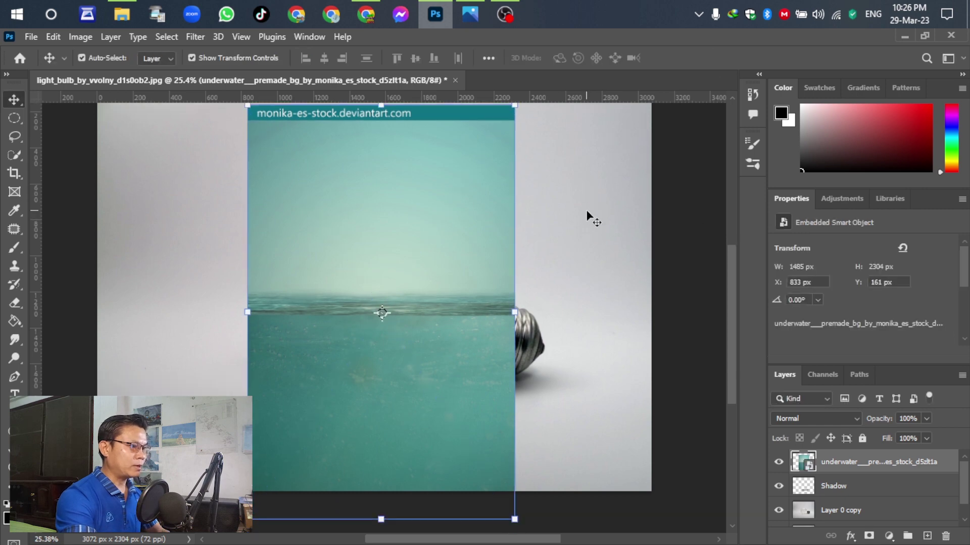
Step: Set the underwater layer to Multiply and nudge it to X 881 px, Y 137 px
{"action": "left_click", "coordinate": [857, 419]}
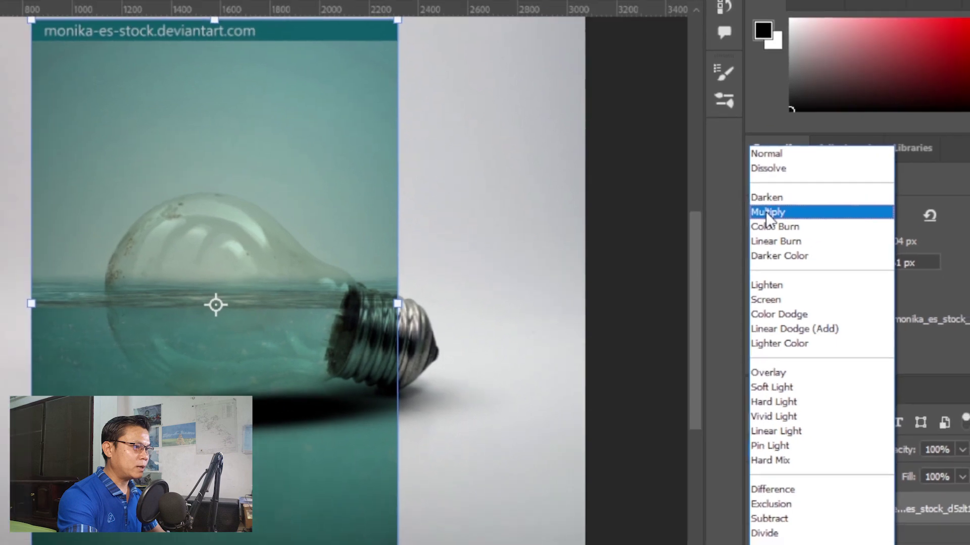
{"action": "left_click", "coordinate": [747, 173]}
{"action": "mouse_move", "coordinate": [456, 221]}
{"action": "left_mouse_down"}
{"action": "mouse_move", "coordinate": [462, 201]}
{"action": "mouse_move", "coordinate": [468, 213]}
{"action": "mouse_move", "coordinate": [457, 211]}
{"action": "mouse_move", "coordinate": [453, 225]}
{"action": "mouse_move", "coordinate": [471, 209]}
{"action": "left_mouse_up"}
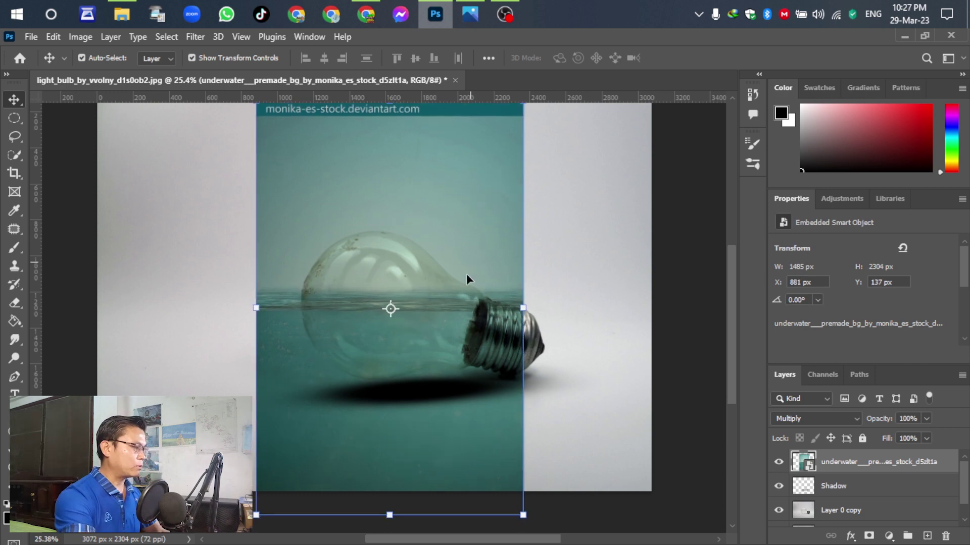
{"action": "scroll", "coordinate": [459, 314], "scroll_direction": "down", "scroll_amount": 1}
{"action": "key", "text": "ctrl"}
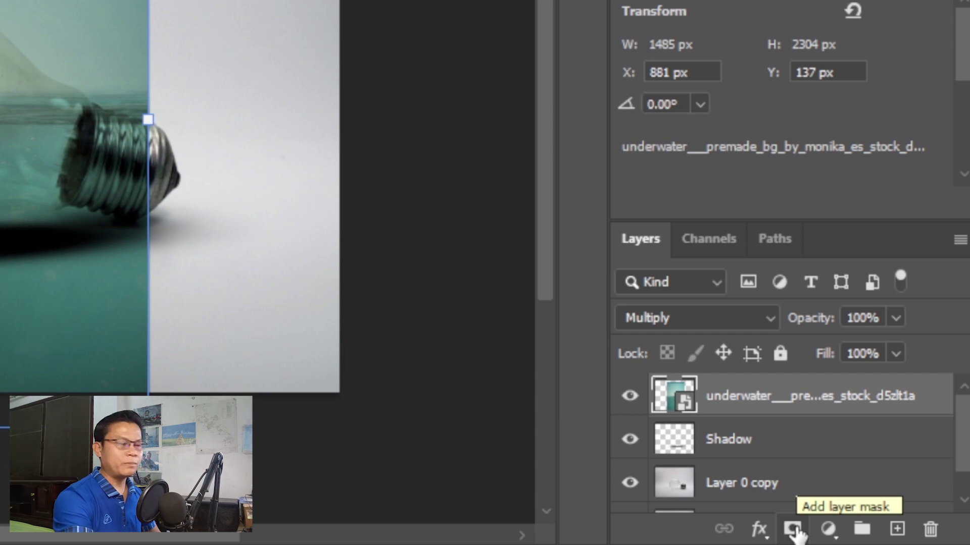
Step: Add a layer mask to the underwater layer and brush out the water image's top
{"action": "left_click", "coordinate": [792, 529]}
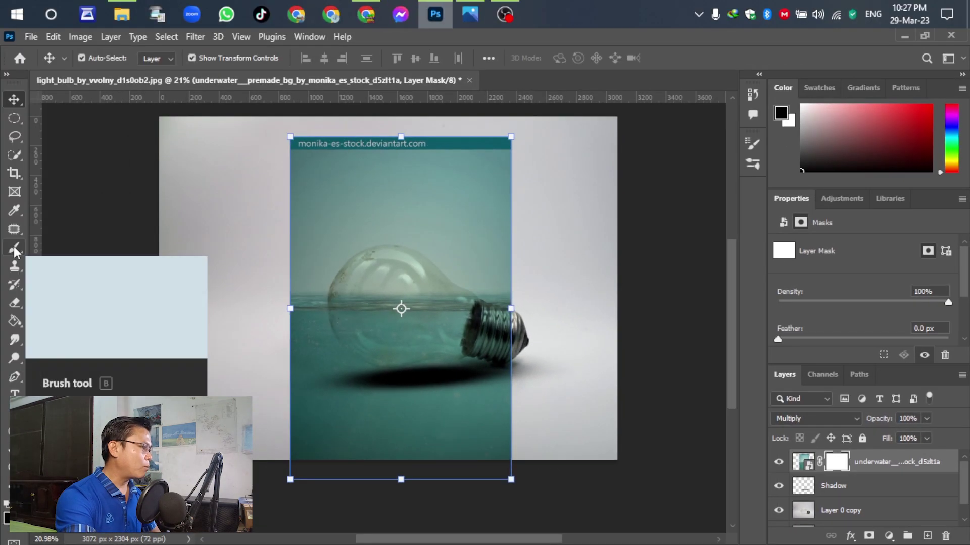
{"action": "left_click", "coordinate": [14, 250]}
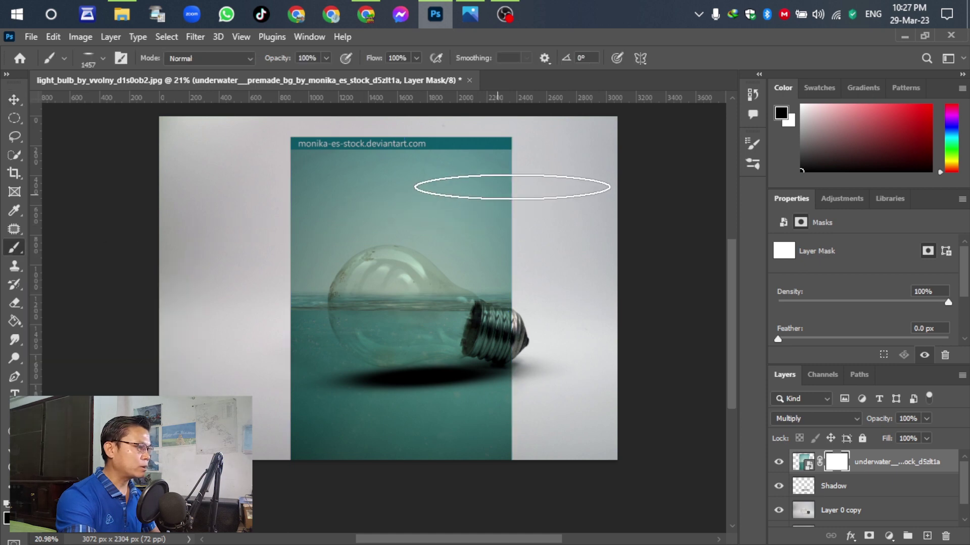
{"action": "right_click", "coordinate": [191, 168]}
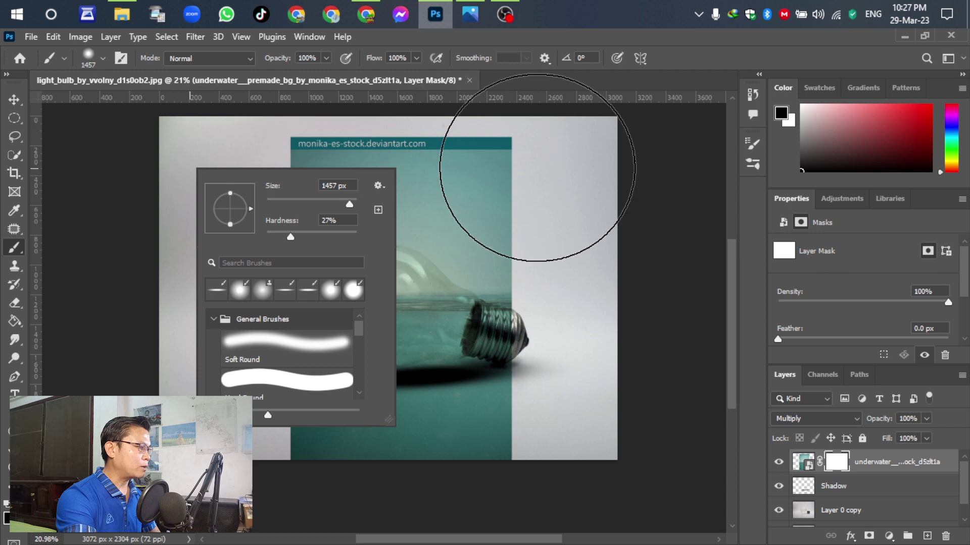
{"action": "mouse_move", "coordinate": [509, 147]}
{"action": "left_mouse_down"}
{"action": "mouse_move", "coordinate": [487, 174]}
{"action": "mouse_move", "coordinate": [427, 138]}
{"action": "mouse_move", "coordinate": [340, 129]}
{"action": "mouse_move", "coordinate": [264, 141]}
{"action": "mouse_move", "coordinate": [444, 156]}
{"action": "mouse_move", "coordinate": [513, 188]}
{"action": "mouse_move", "coordinate": [325, 173]}
{"action": "mouse_move", "coordinate": [313, 190]}
{"action": "mouse_move", "coordinate": [314, 179]}
{"action": "left_mouse_up"}
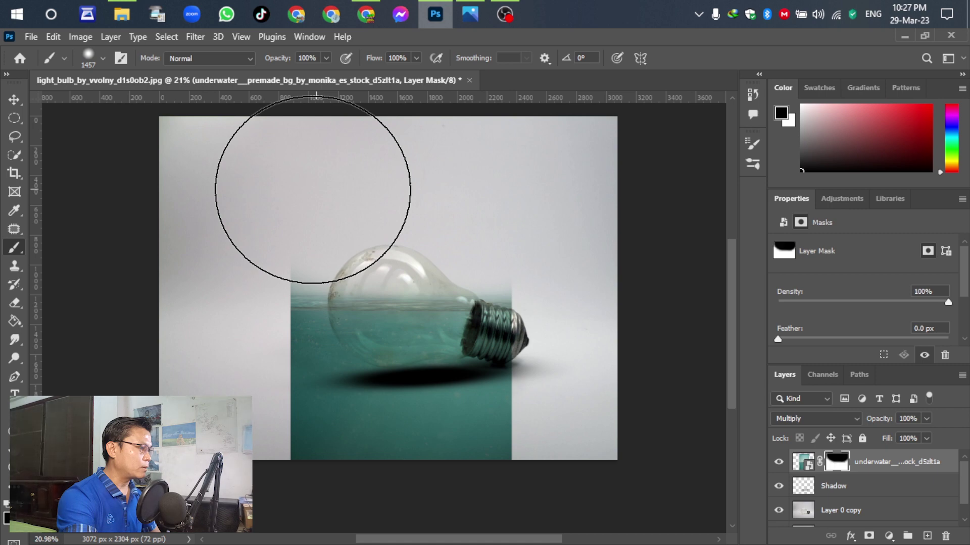
Step: Resize the brush to 228 px with 50% hardness
{"action": "right_click", "coordinate": [381, 185]}
{"action": "left_click_drag", "start_coordinate": [534, 221], "coordinate": [519, 219]}
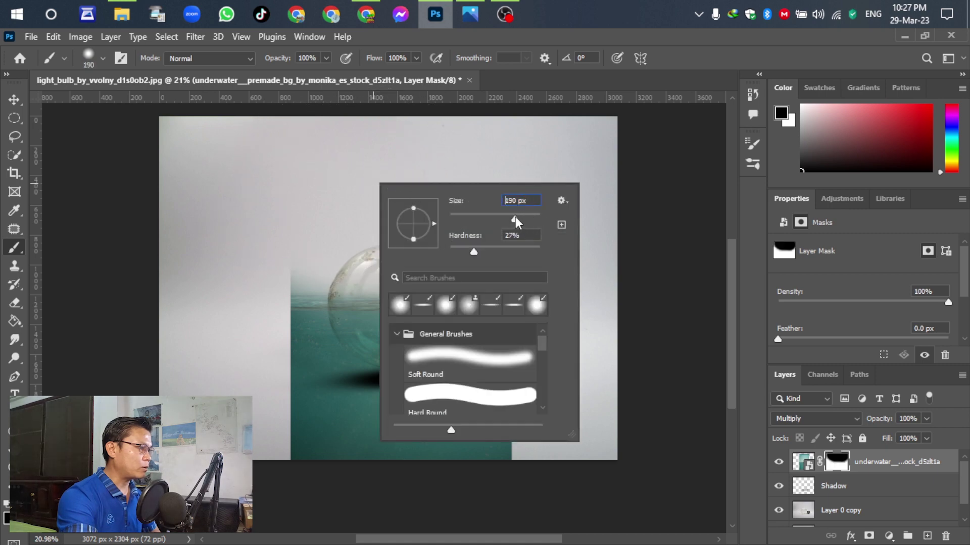
{"action": "left_click", "coordinate": [496, 248]}
{"action": "key", "text": "Return"}
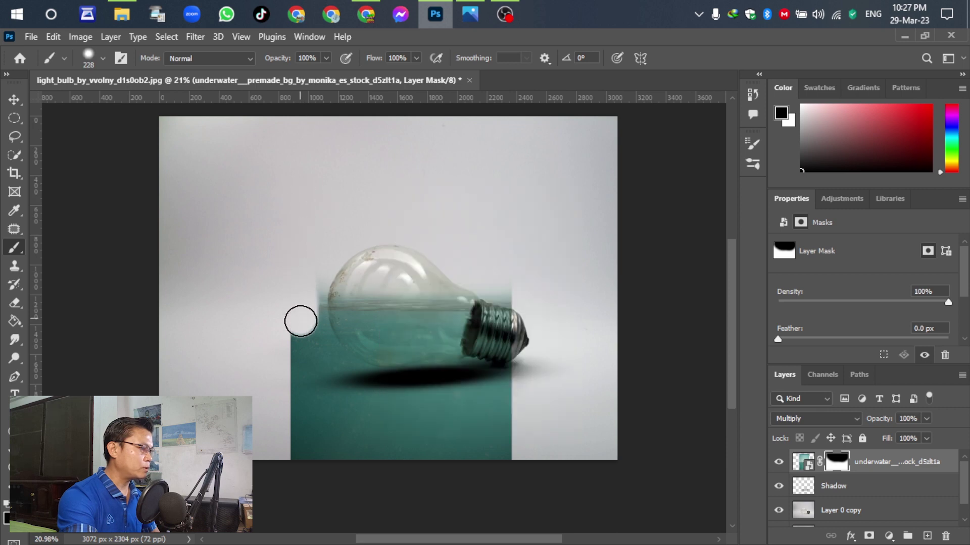
{"action": "right_click", "coordinate": [277, 208]}
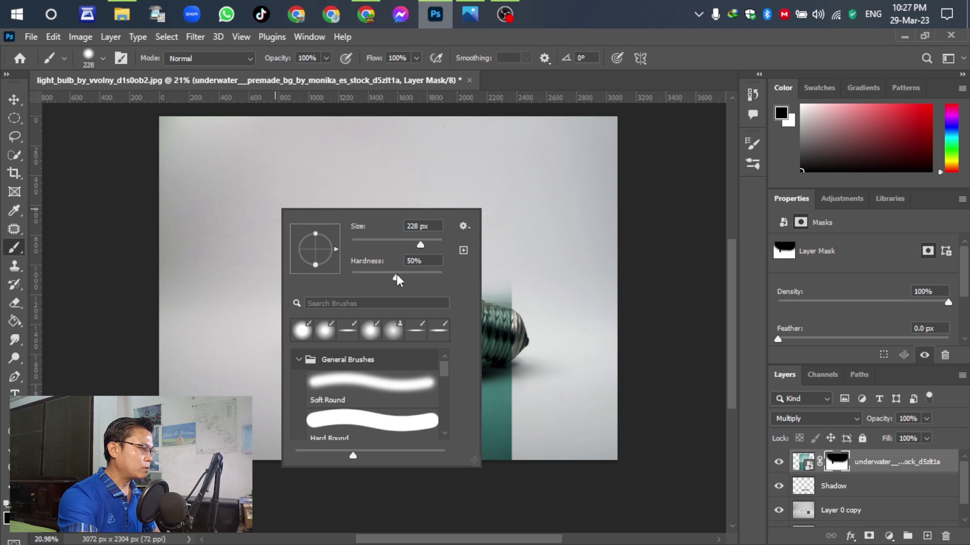
{"action": "key", "text": "Return"}
Step: Mask out the teal along the bottom, left of the bulb and around the screw base
{"action": "mouse_move", "coordinate": [474, 449]}
{"action": "left_mouse_down"}
{"action": "mouse_move", "coordinate": [328, 447]}
{"action": "mouse_move", "coordinate": [536, 459]}
{"action": "mouse_move", "coordinate": [404, 441]}
{"action": "mouse_move", "coordinate": [523, 399]}
{"action": "mouse_move", "coordinate": [502, 379]}
{"action": "mouse_move", "coordinate": [478, 377]}
{"action": "mouse_move", "coordinate": [372, 388]}
{"action": "mouse_move", "coordinate": [324, 354]}
{"action": "mouse_move", "coordinate": [308, 305]}
{"action": "mouse_move", "coordinate": [299, 316]}
{"action": "mouse_move", "coordinate": [385, 399]}
{"action": "mouse_move", "coordinate": [295, 378]}
{"action": "mouse_move", "coordinate": [417, 416]}
{"action": "mouse_move", "coordinate": [448, 403]}
{"action": "left_mouse_up"}
{"action": "left_click_drag", "start_coordinate": [311, 245], "coordinate": [314, 335]}
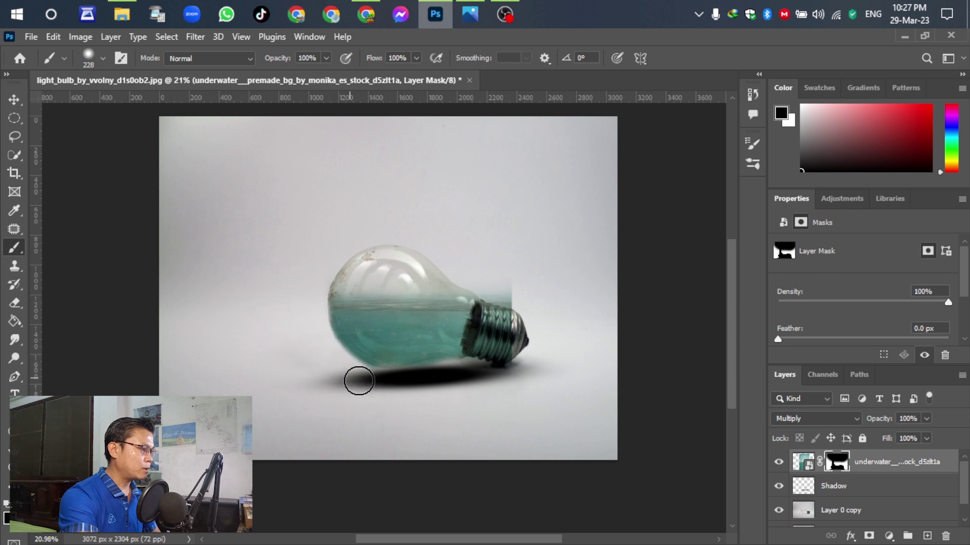
{"action": "mouse_move", "coordinate": [512, 287]}
{"action": "left_mouse_down"}
{"action": "mouse_move", "coordinate": [503, 345]}
{"action": "mouse_move", "coordinate": [473, 374]}
{"action": "mouse_move", "coordinate": [496, 340]}
{"action": "mouse_move", "coordinate": [495, 286]}
{"action": "left_mouse_up"}
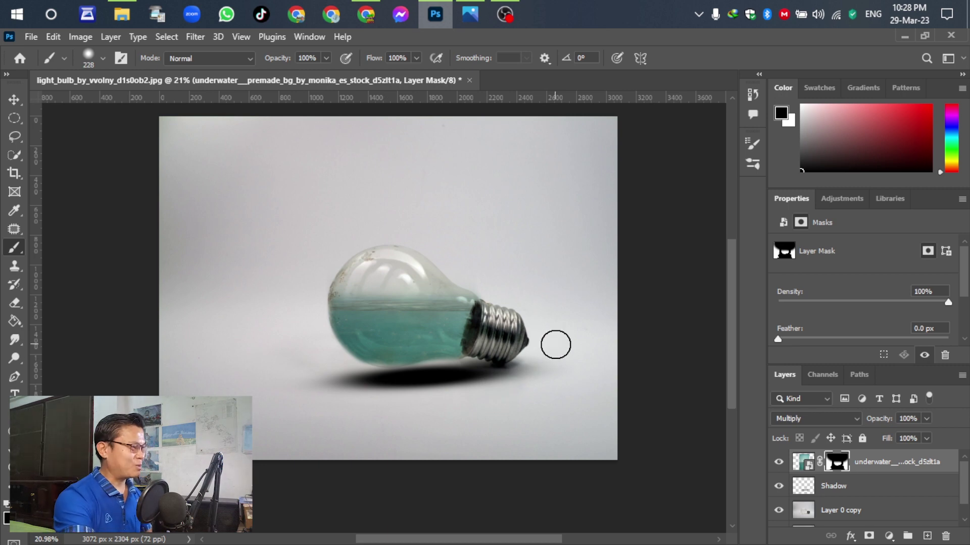
{"action": "left_click", "coordinate": [14, 100]}
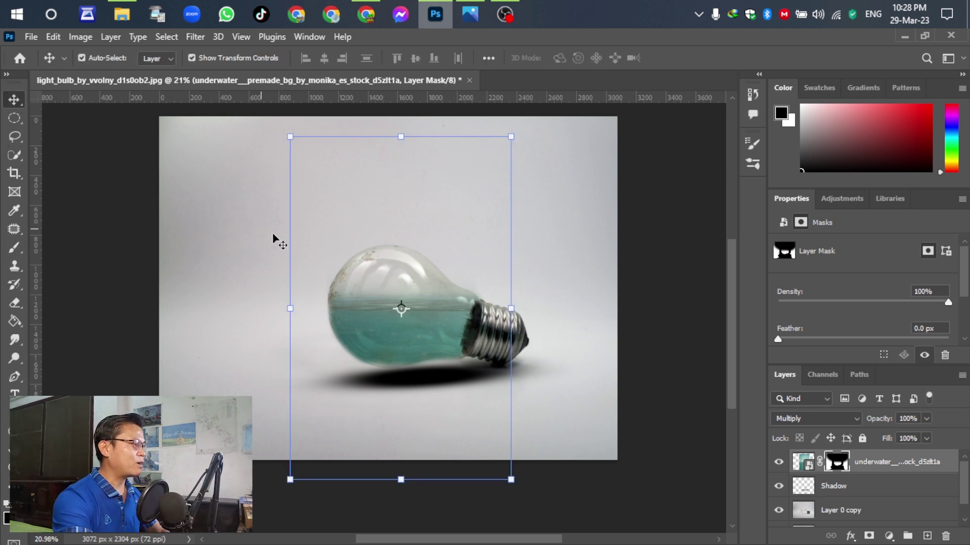
{"action": "left_click", "coordinate": [470, 18]}
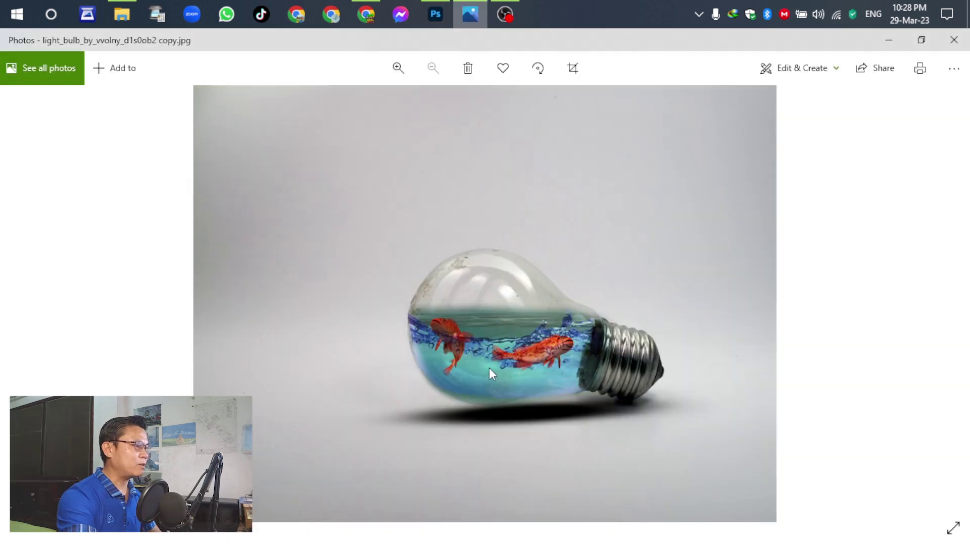
Step: Place the fish_set_24 PNG into the bulb document as an embedded layer
{"action": "left_click", "coordinate": [470, 13]}
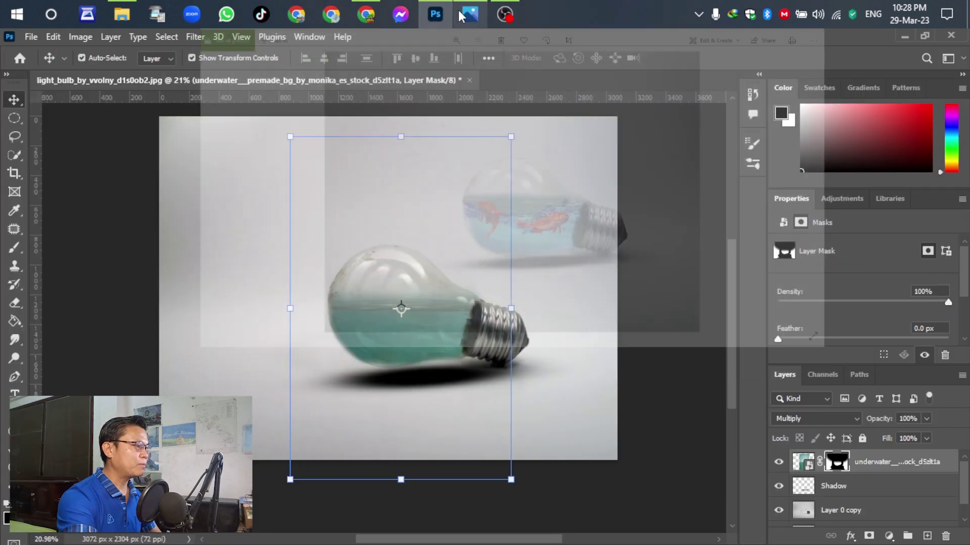
{"action": "left_click", "coordinate": [31, 37]}
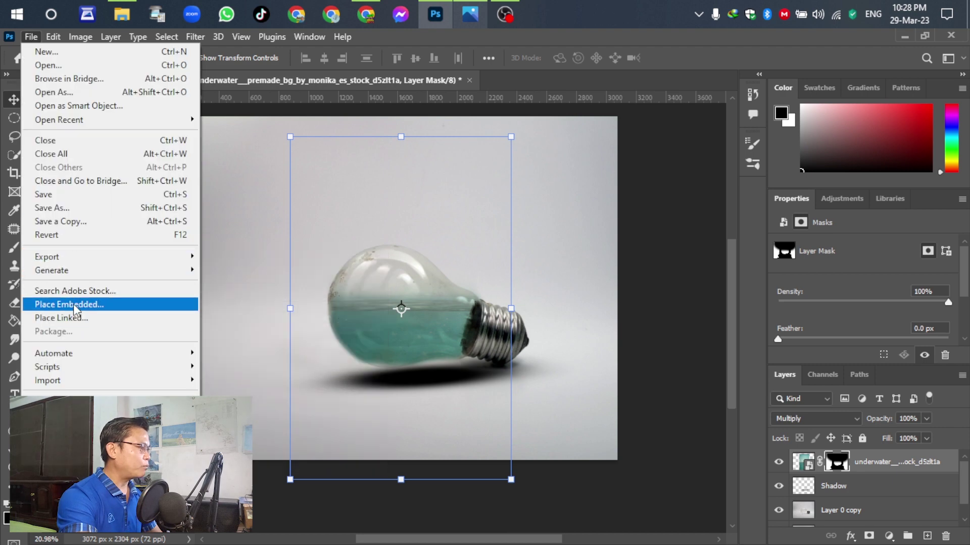
{"action": "left_click", "coordinate": [88, 307]}
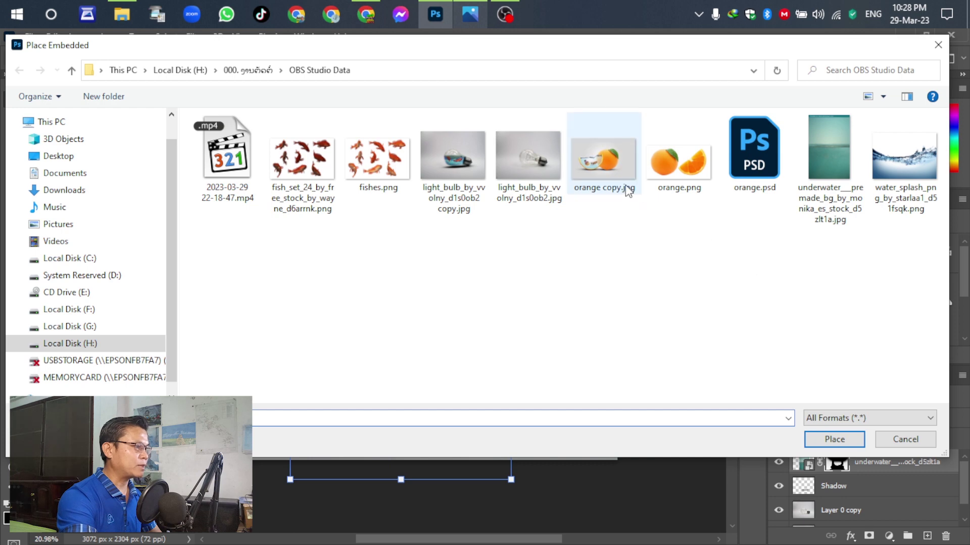
{"action": "left_click", "coordinate": [309, 158]}
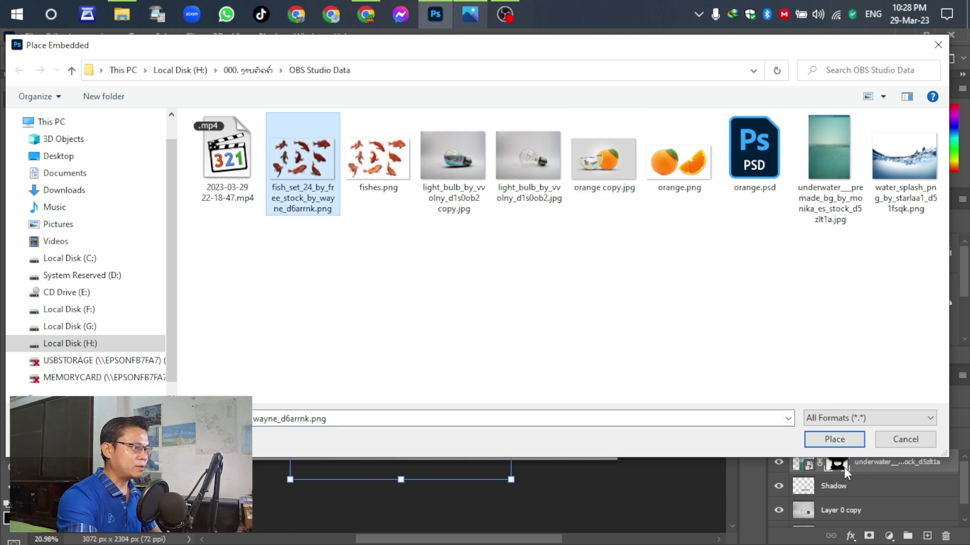
{"action": "left_click", "coordinate": [830, 439]}
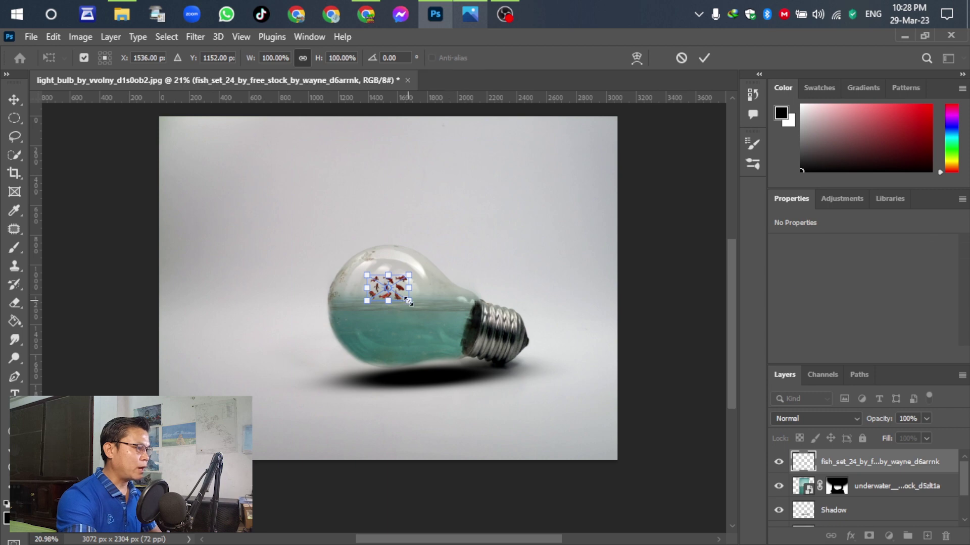
Step: Scale the fish to 393%, position them inside the bulb, rotate 4.27°, and commit
{"action": "left_click_drag", "start_coordinate": [408, 301], "coordinate": [533, 379]}
{"action": "left_click_drag", "start_coordinate": [452, 361], "coordinate": [434, 336]}
{"action": "scroll", "coordinate": [445, 333], "scroll_direction": "up", "scroll_amount": 5}
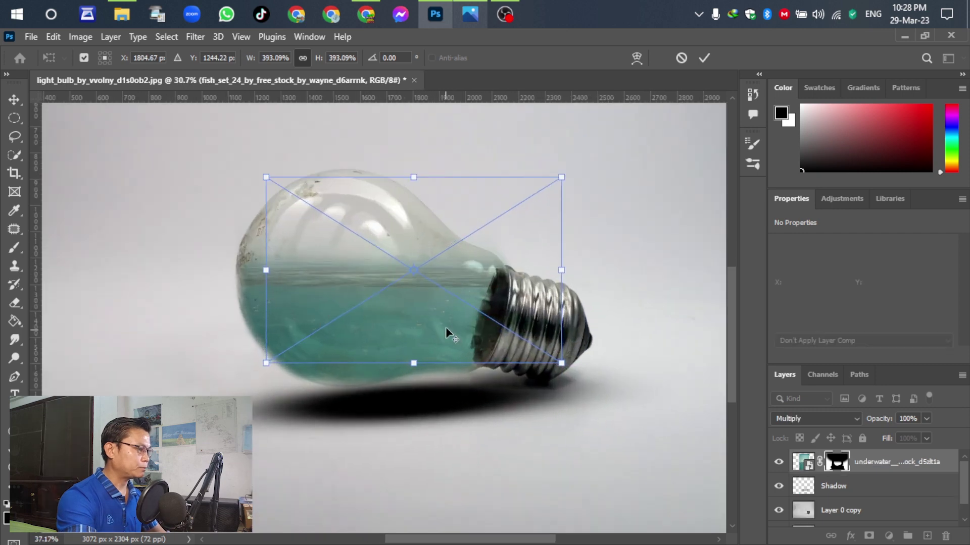
{"action": "mouse_move", "coordinate": [400, 301]}
{"action": "left_mouse_down"}
{"action": "mouse_move", "coordinate": [400, 281]}
{"action": "mouse_move", "coordinate": [401, 292]}
{"action": "left_mouse_up"}
{"action": "left_click_drag", "start_coordinate": [613, 376], "coordinate": [606, 399]}
{"action": "scroll", "coordinate": [574, 438], "scroll_direction": "down", "scroll_amount": 2}
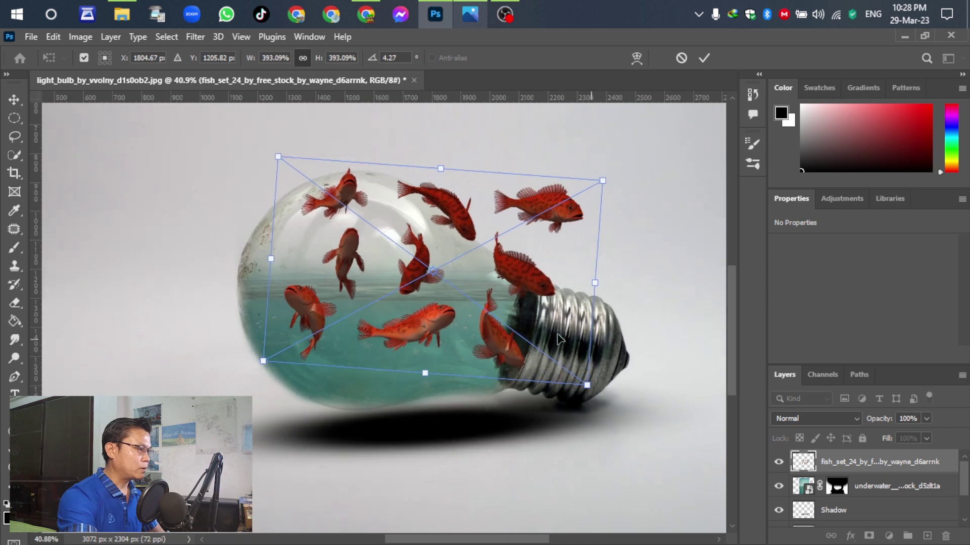
{"action": "left_click_drag", "start_coordinate": [423, 336], "coordinate": [429, 339]}
{"action": "left_click", "coordinate": [704, 58]}
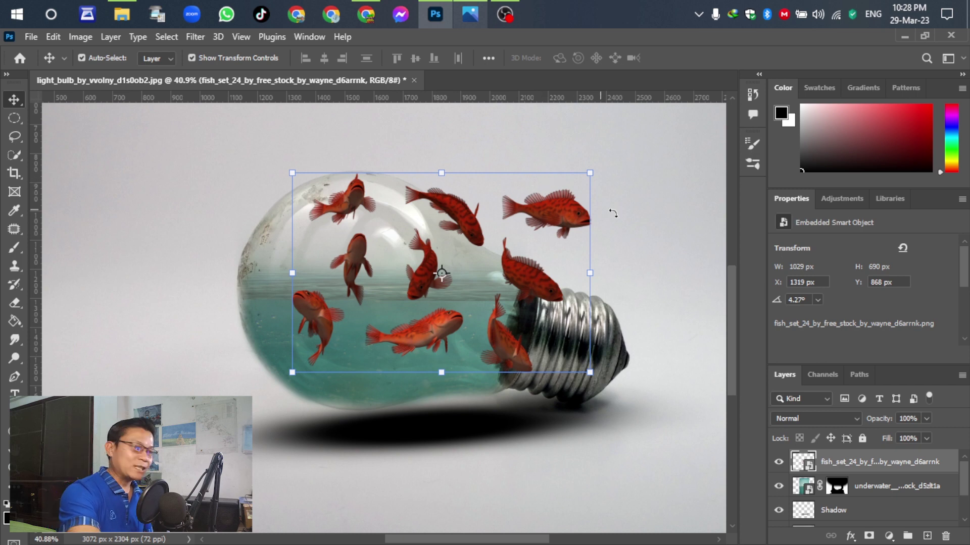
{"action": "left_click", "coordinate": [636, 203]}
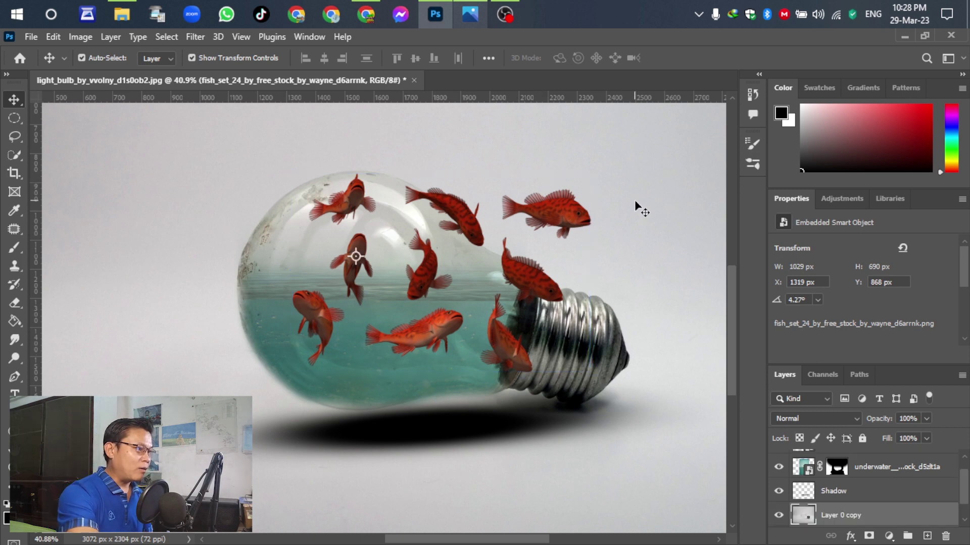
Step: Lasso the two lower fish and copy them onto a new Layer 1
{"action": "left_click", "coordinate": [537, 274]}
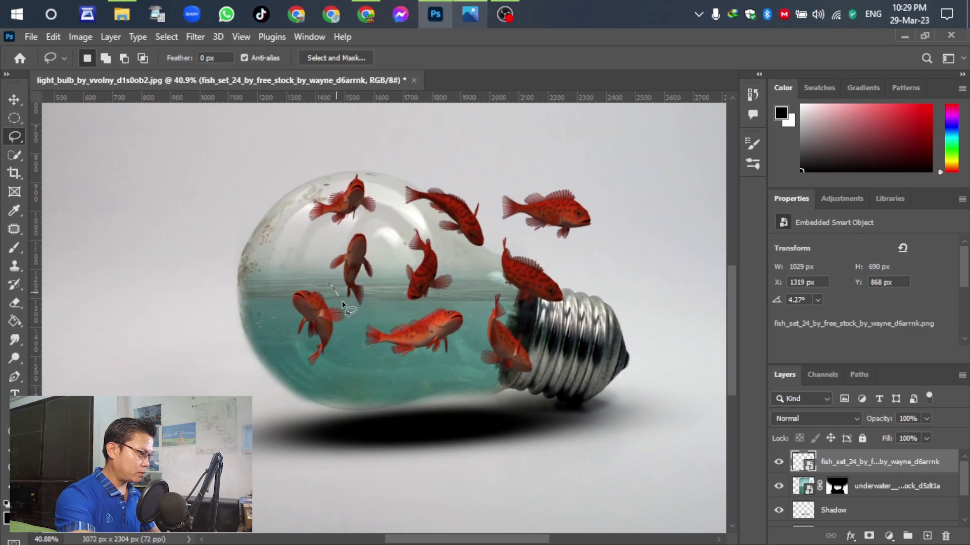
{"action": "left_click_drag", "start_coordinate": [341, 301], "coordinate": [350, 309]}
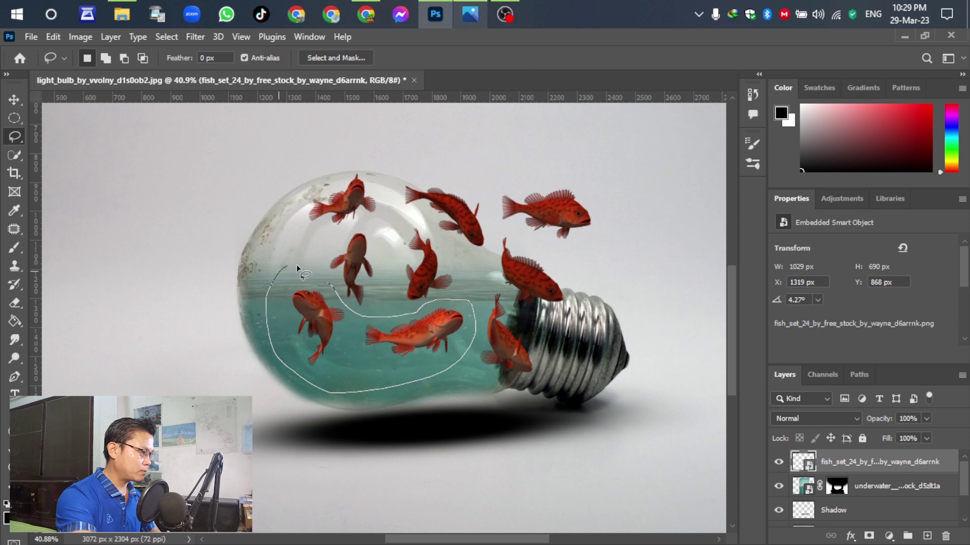
{"action": "left_click_drag", "start_coordinate": [331, 289], "coordinate": [332, 293]}
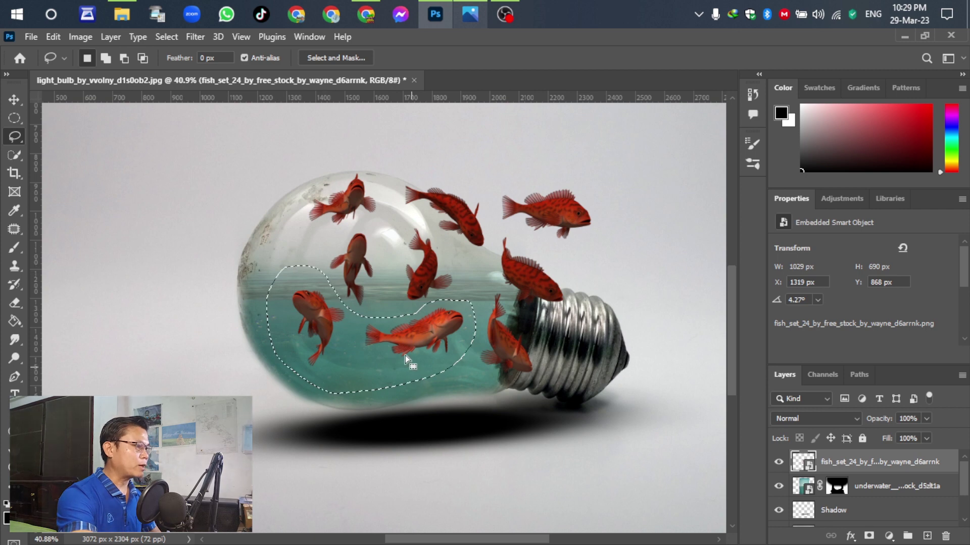
{"action": "right_click", "coordinate": [353, 349]}
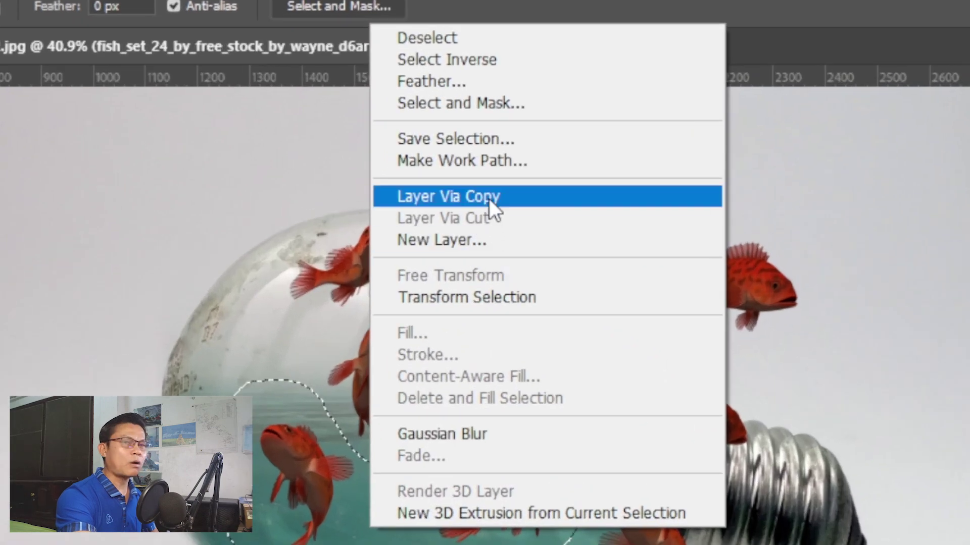
{"action": "left_click", "coordinate": [488, 198]}
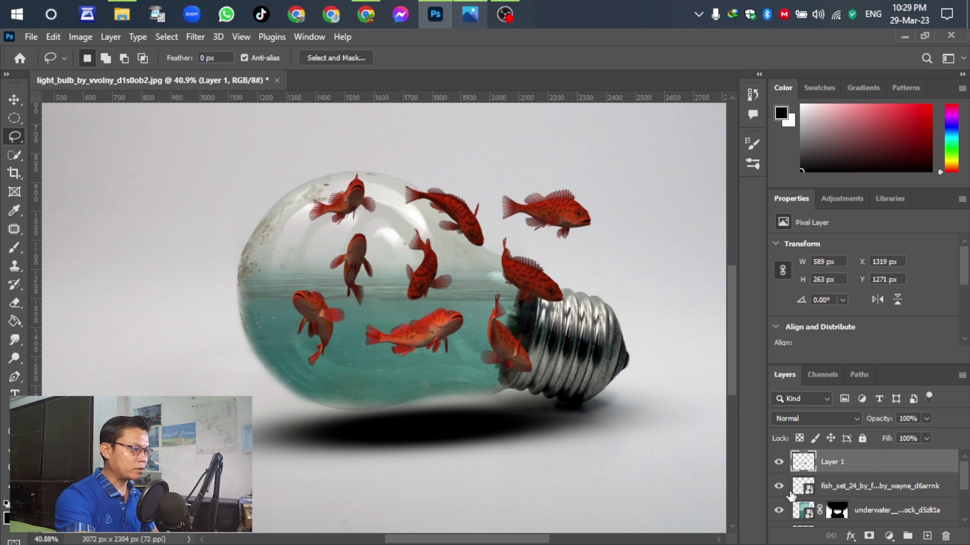
Step: Hide the full fish_set_24 layer
{"action": "left_click", "coordinate": [778, 487]}
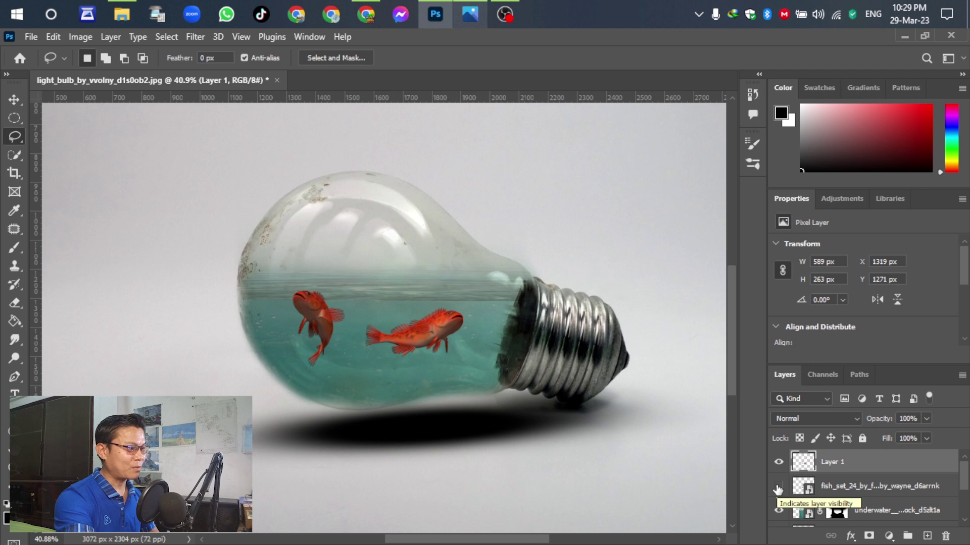
{"action": "left_click", "coordinate": [778, 487]}
{"action": "left_click", "coordinate": [779, 487]}
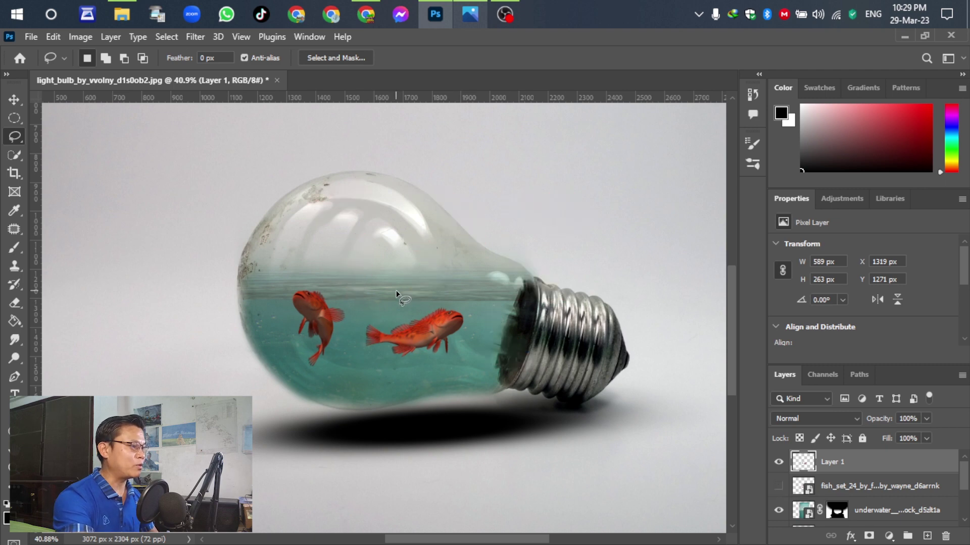
Step: Move the two fish slightly lower, rotate them about 7 degrees, and commit
{"action": "key", "text": "v"}
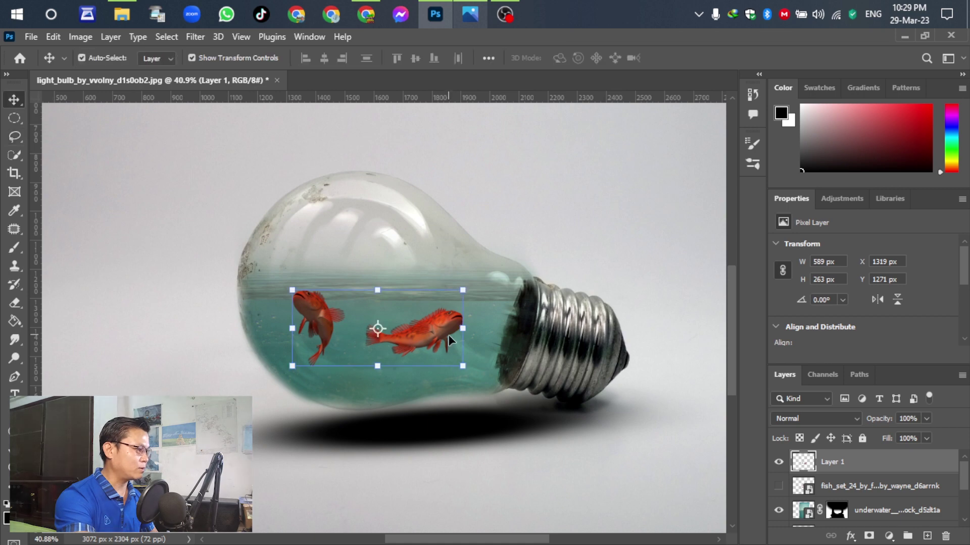
{"action": "left_click_drag", "start_coordinate": [418, 340], "coordinate": [419, 326]}
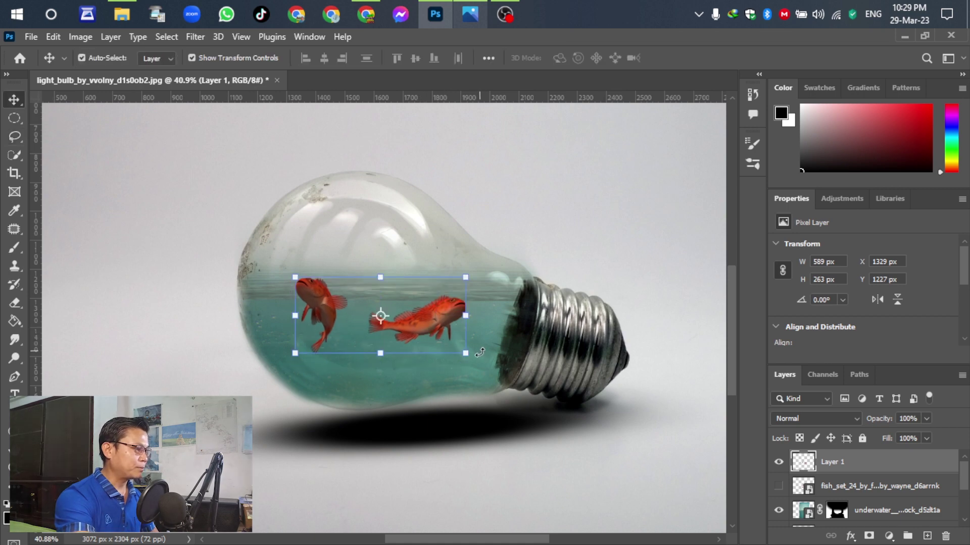
{"action": "key", "text": "ctrl+t"}
{"action": "left_click_drag", "start_coordinate": [484, 364], "coordinate": [477, 376]}
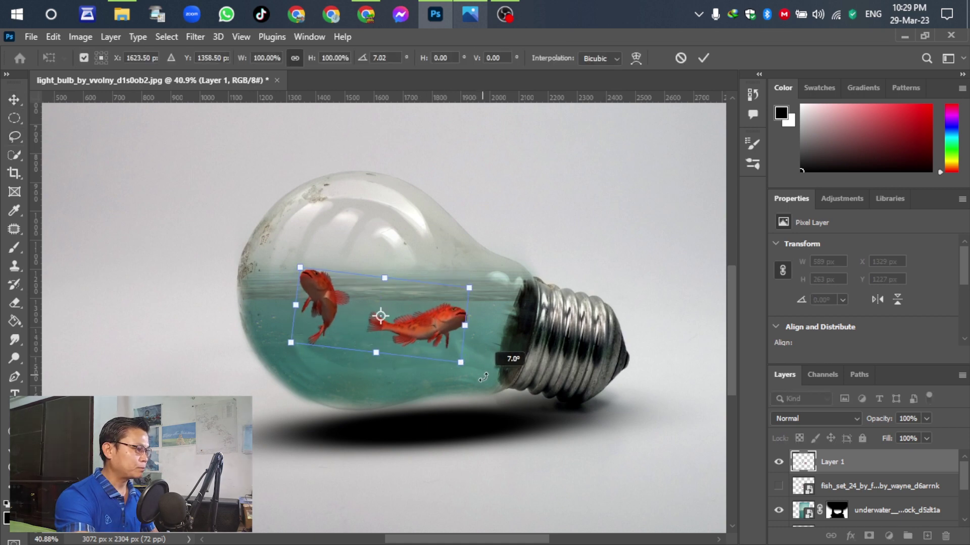
{"action": "left_click_drag", "start_coordinate": [433, 342], "coordinate": [416, 341]}
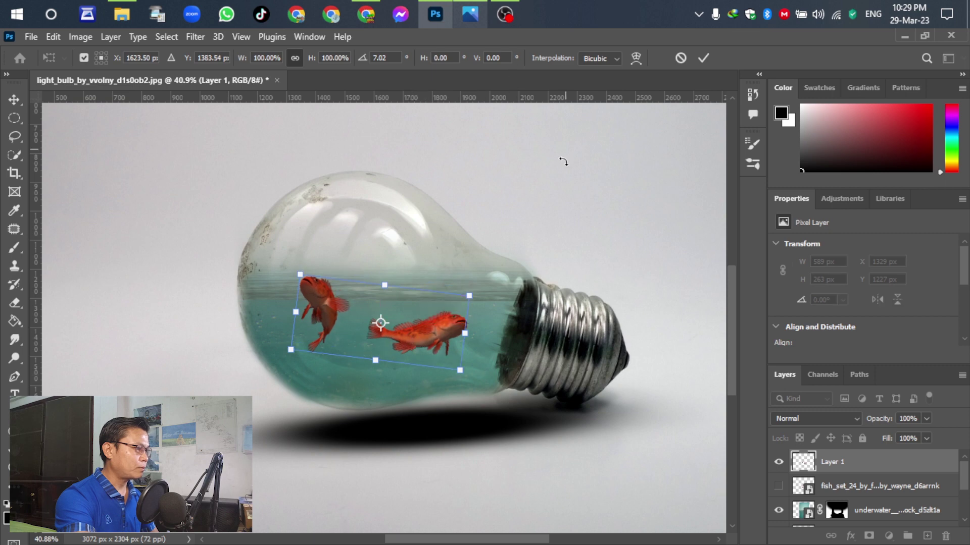
{"action": "left_click", "coordinate": [704, 58]}
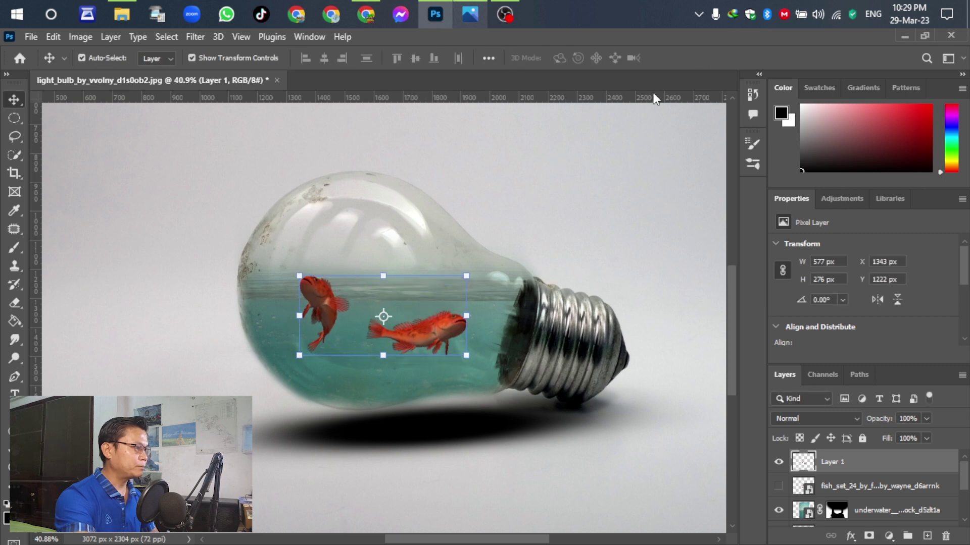
Step: Compare with the finished reference in Photos, then select Layer 0 copy
{"action": "left_click", "coordinate": [470, 14]}
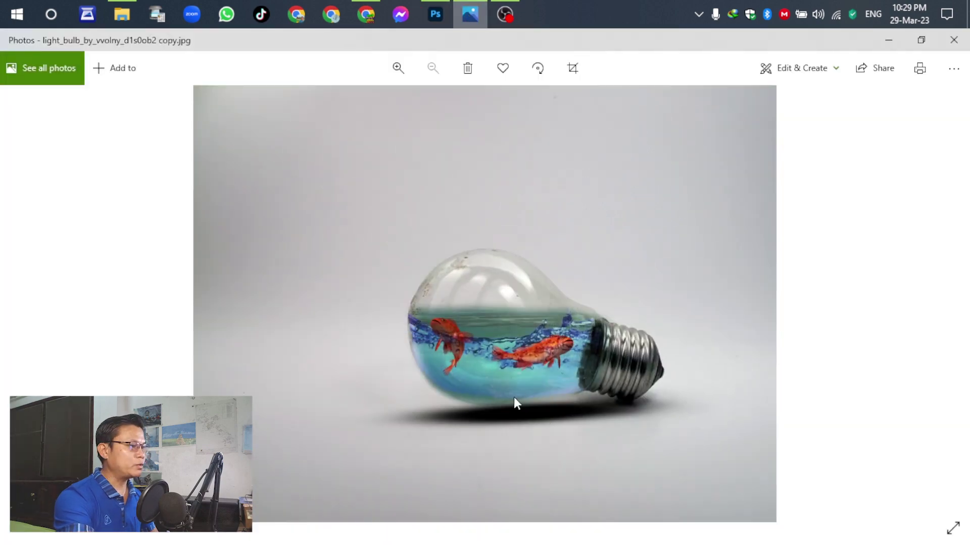
{"action": "left_click", "coordinate": [435, 14]}
{"action": "left_click", "coordinate": [530, 199]}
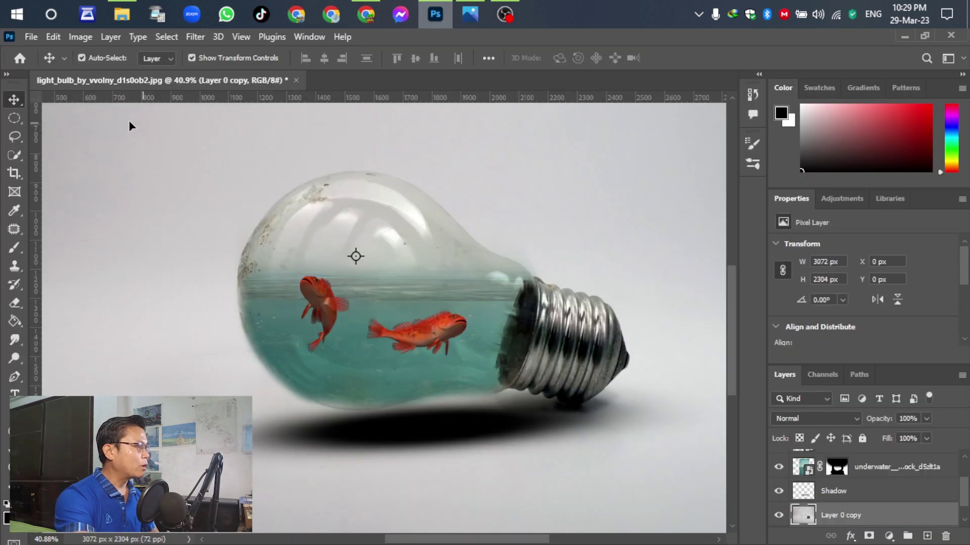
Step: Place the water_splash PNG from the OBS Studio Data folder as an embedded layer
{"action": "left_click", "coordinate": [33, 36]}
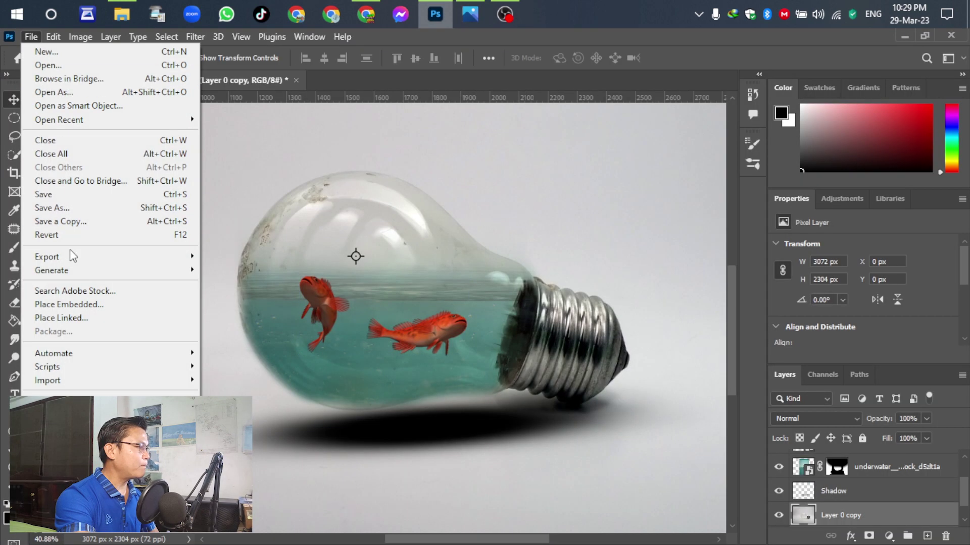
{"action": "left_click", "coordinate": [74, 306]}
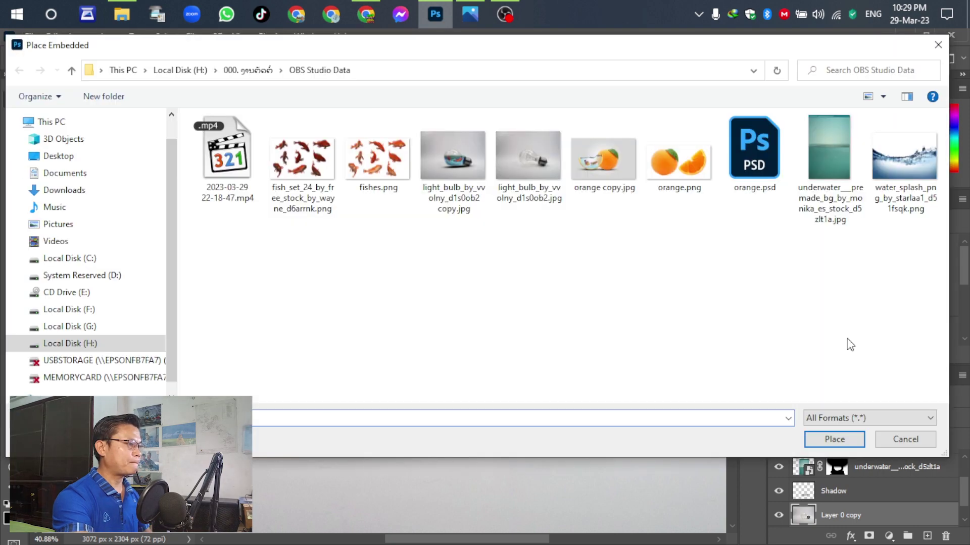
{"action": "left_click", "coordinate": [907, 155]}
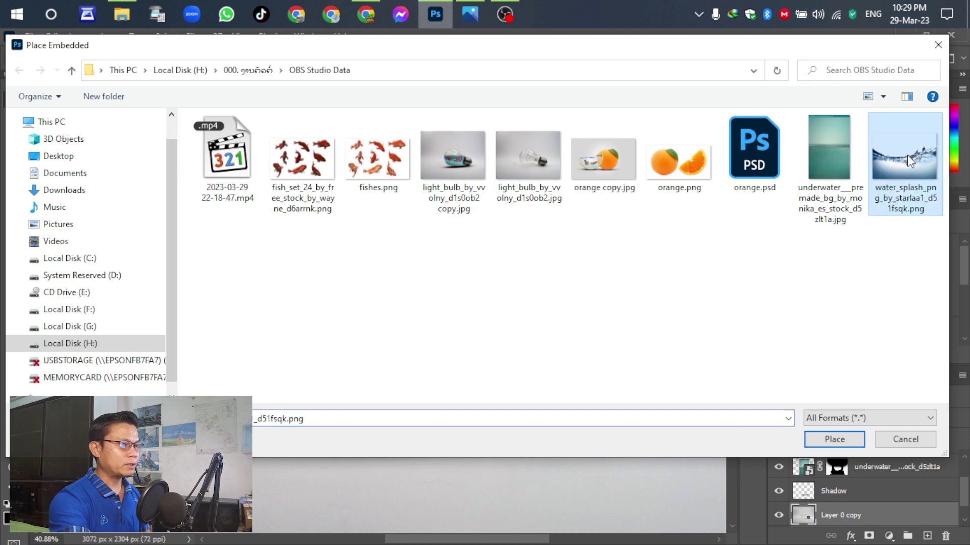
{"action": "left_click", "coordinate": [841, 437]}
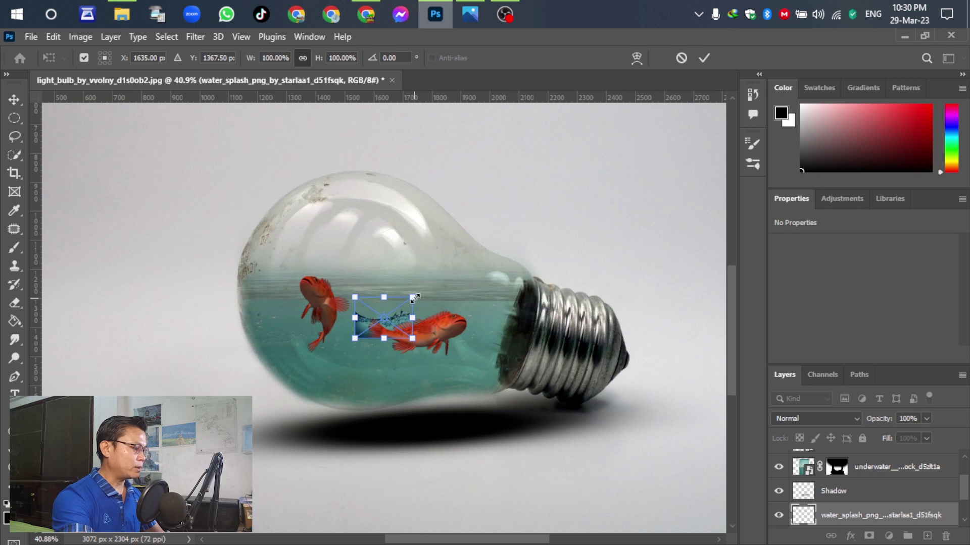
Step: Scale the splash to 1156 × 881 px, tilt it 4.62°, and move its layer to the top
{"action": "left_click_drag", "start_coordinate": [415, 297], "coordinate": [654, 123]}
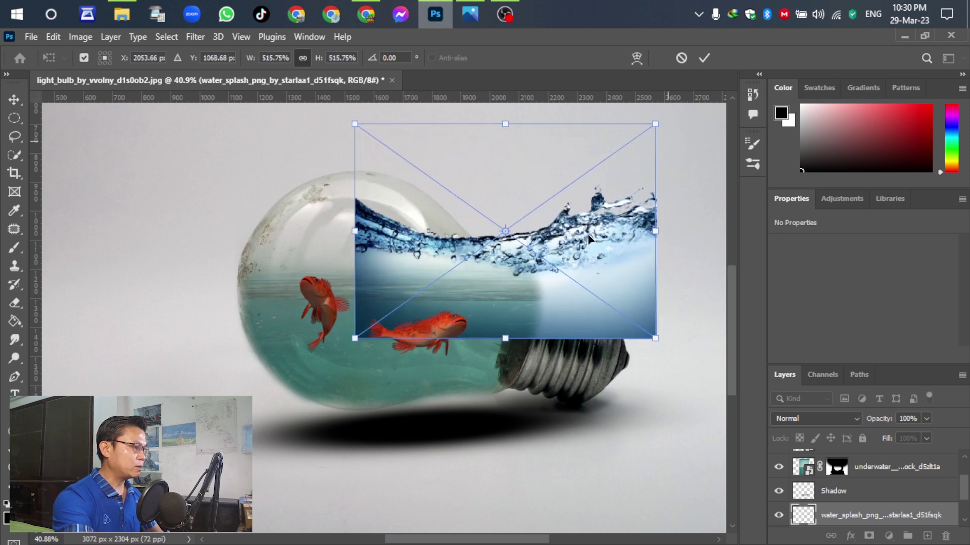
{"action": "left_click_drag", "start_coordinate": [522, 271], "coordinate": [415, 330]}
{"action": "left_click_drag", "start_coordinate": [533, 199], "coordinate": [554, 182]}
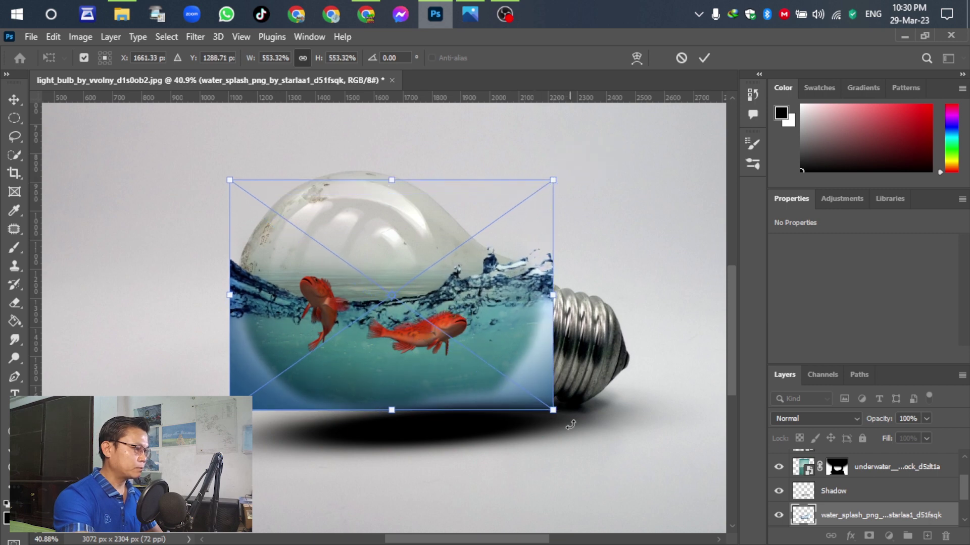
{"action": "left_click_drag", "start_coordinate": [569, 425], "coordinate": [566, 442]}
{"action": "left_click_drag", "start_coordinate": [468, 348], "coordinate": [473, 352]}
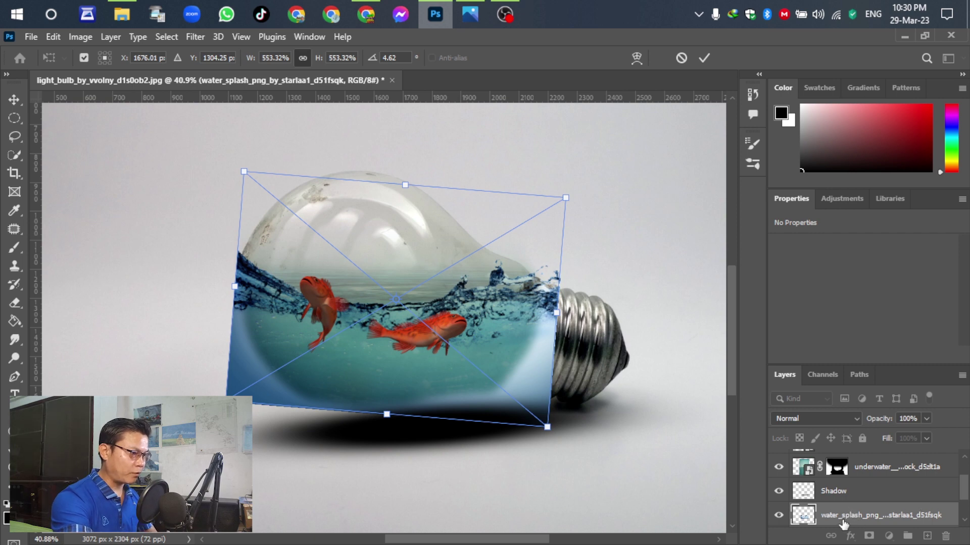
{"action": "key", "text": "Return"}
{"action": "left_click_drag", "start_coordinate": [843, 524], "coordinate": [851, 450]}
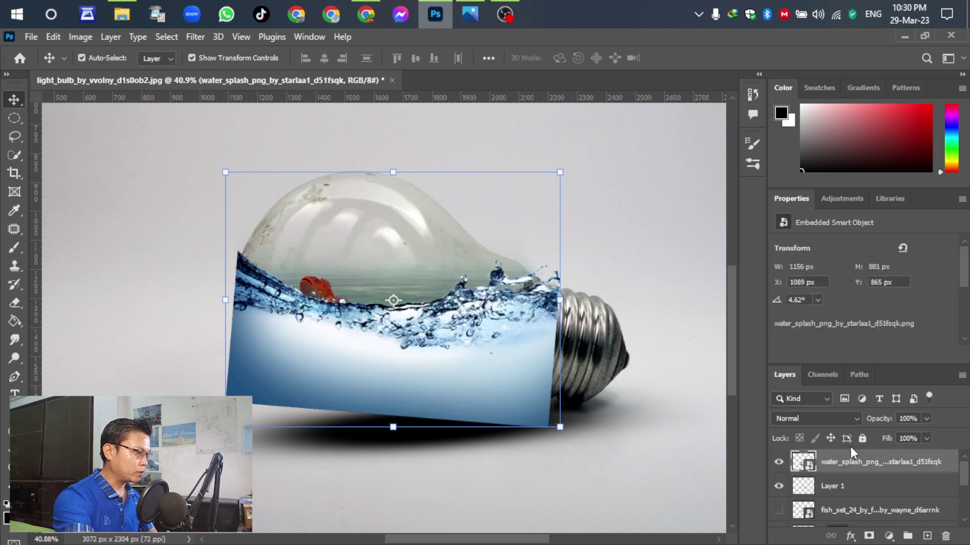
{"action": "mouse_move", "coordinate": [452, 348]}
{"action": "left_mouse_down"}
{"action": "mouse_move", "coordinate": [478, 348]}
{"action": "mouse_move", "coordinate": [449, 346]}
{"action": "left_mouse_up"}
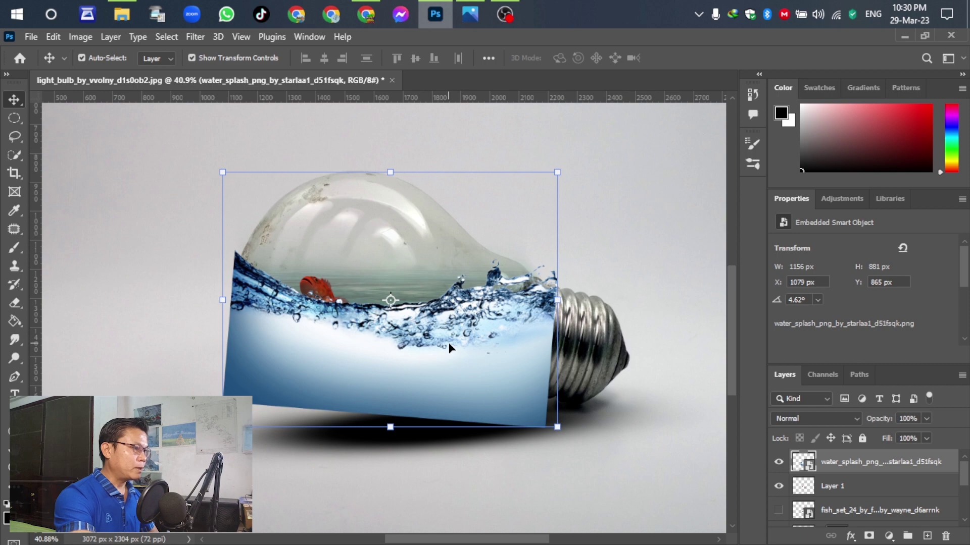
Step: Change the water_splash layer's blend mode from Normal to Overlay
{"action": "left_click", "coordinate": [857, 419]}
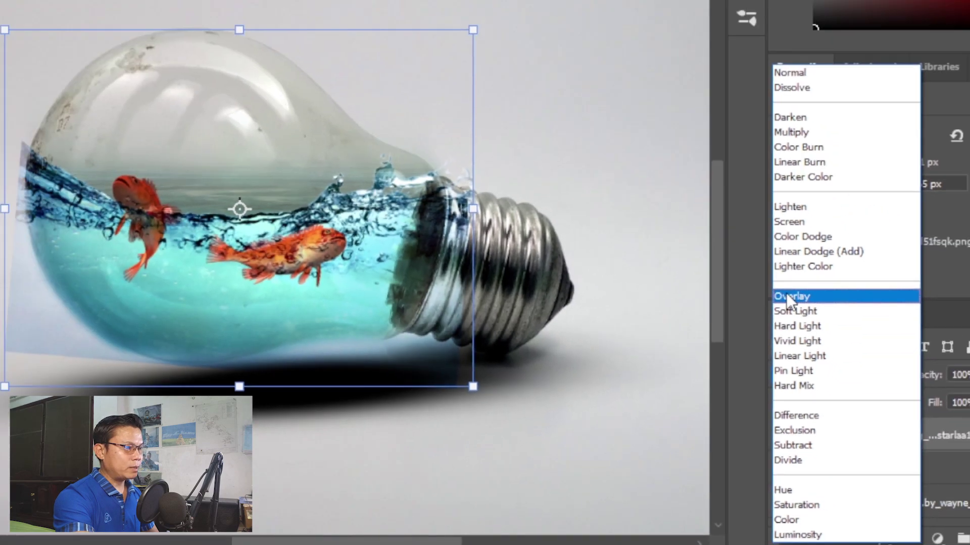
{"action": "left_click", "coordinate": [792, 229]}
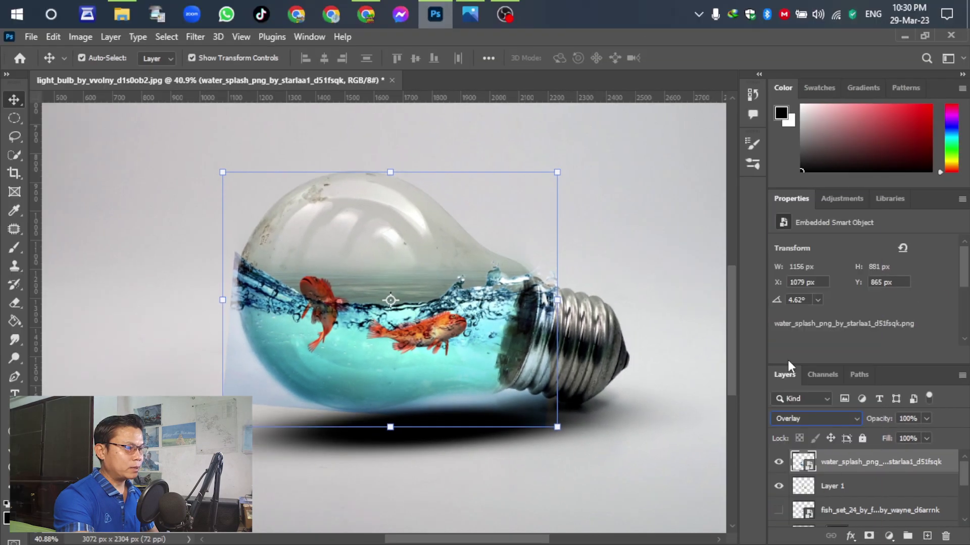
Step: Add a mask to water_splash and paint black over the metal socket area
{"action": "left_click", "coordinate": [869, 536]}
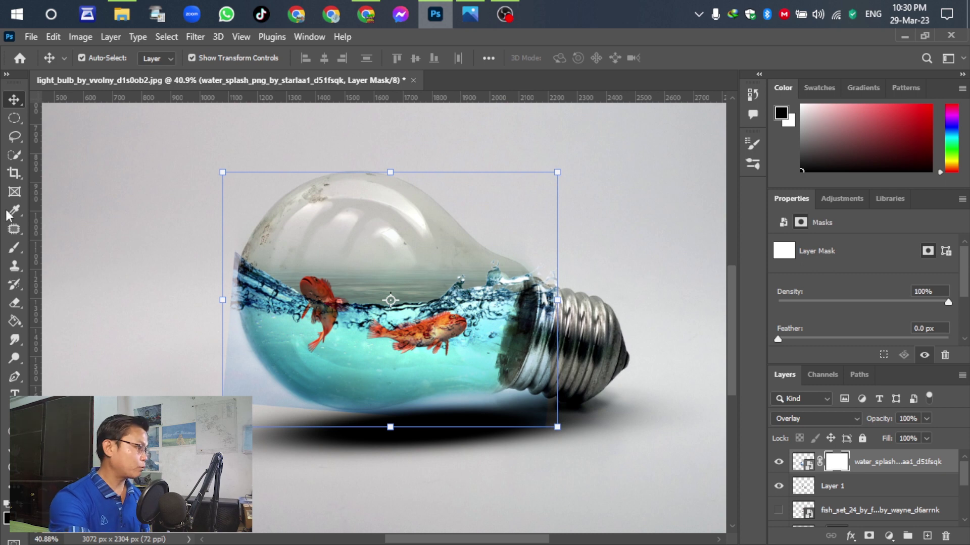
{"action": "left_click", "coordinate": [13, 248]}
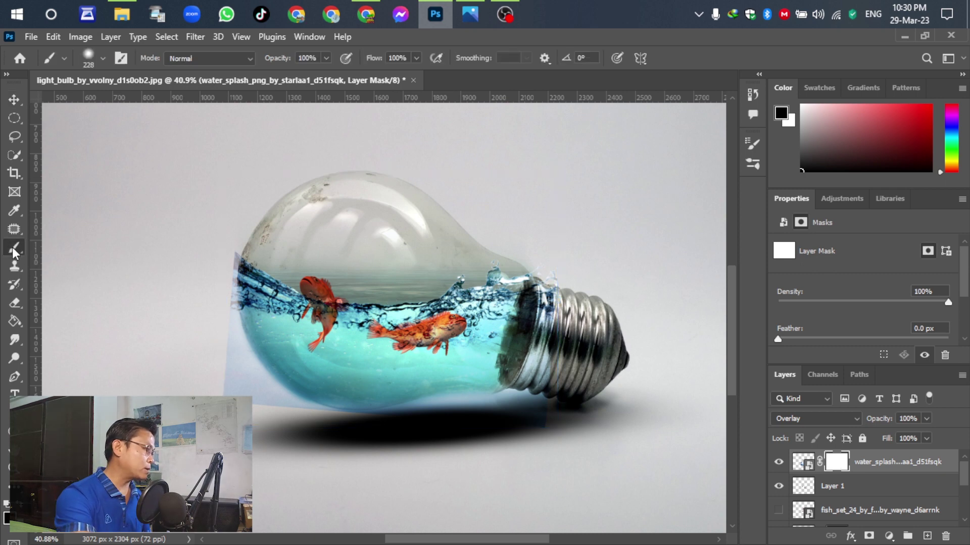
{"action": "mouse_move", "coordinate": [555, 412]}
{"action": "left_mouse_down"}
{"action": "mouse_move", "coordinate": [576, 331]}
{"action": "mouse_move", "coordinate": [578, 288]}
{"action": "mouse_move", "coordinate": [567, 266]}
{"action": "mouse_move", "coordinate": [584, 318]}
{"action": "mouse_move", "coordinate": [548, 418]}
{"action": "mouse_move", "coordinate": [343, 441]}
{"action": "mouse_move", "coordinate": [297, 434]}
{"action": "mouse_move", "coordinate": [260, 412]}
{"action": "mouse_move", "coordinate": [224, 352]}
{"action": "mouse_move", "coordinate": [206, 265]}
{"action": "mouse_move", "coordinate": [207, 242]}
{"action": "mouse_move", "coordinate": [209, 253]}
{"action": "mouse_move", "coordinate": [249, 210]}
{"action": "left_mouse_up"}
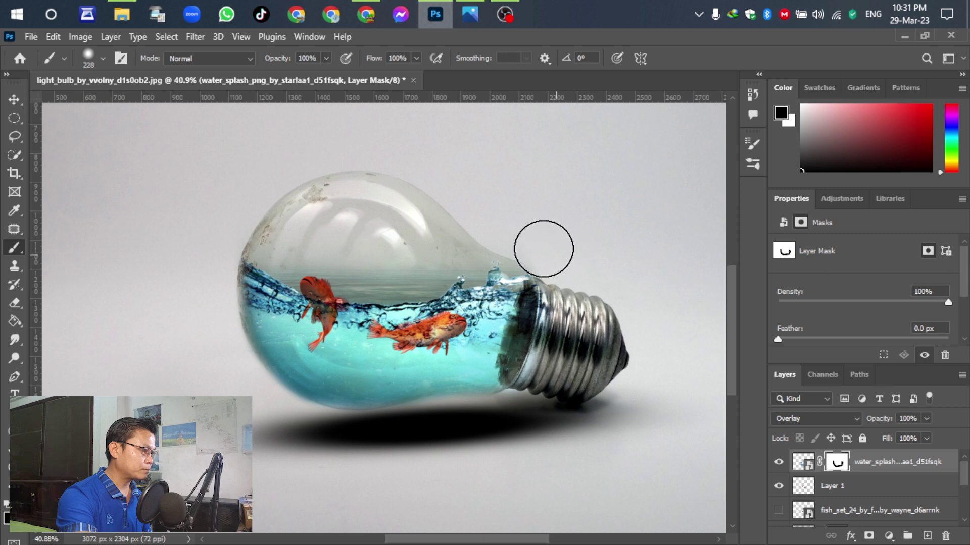
{"action": "left_click", "coordinate": [14, 99]}
{"action": "left_click", "coordinate": [223, 282]}
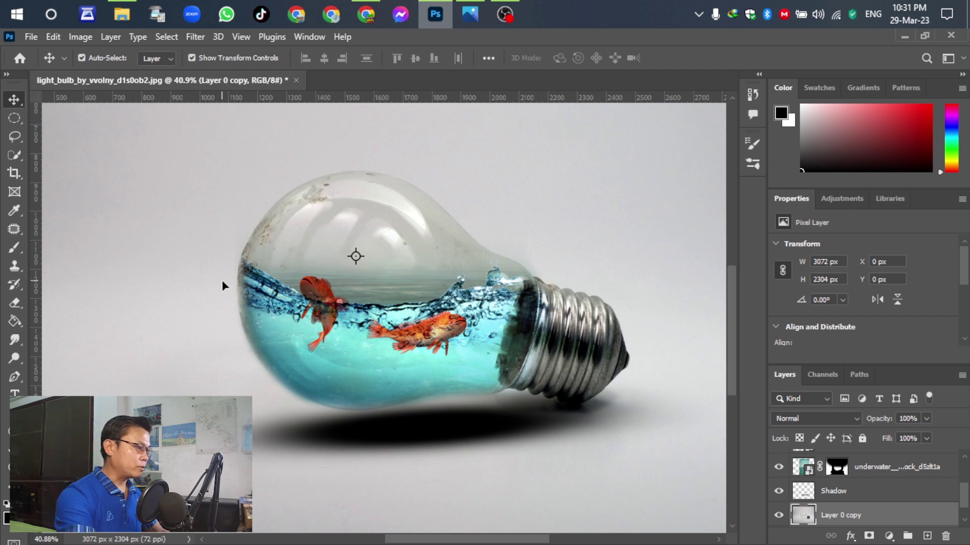
{"action": "left_click", "coordinate": [378, 356]}
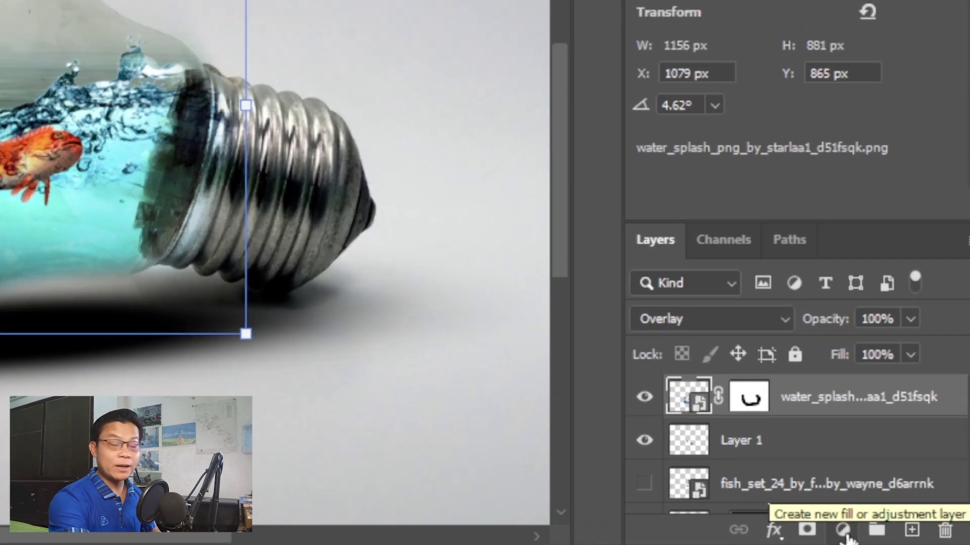
Step: Clip a Hue/Saturation layer to water_splash: hue bluer, Saturation +33, Lightness +25
{"action": "left_click", "coordinate": [842, 530]}
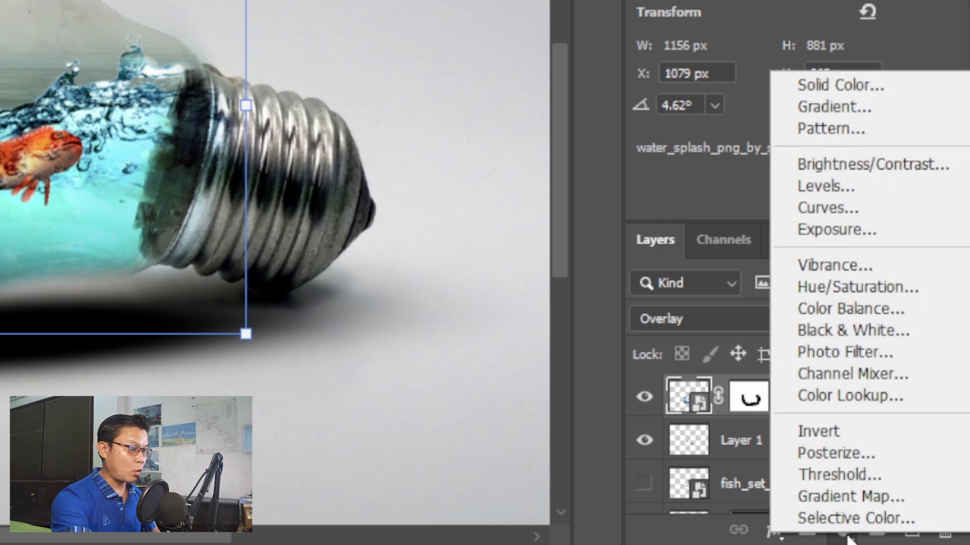
{"action": "left_click", "coordinate": [828, 288]}
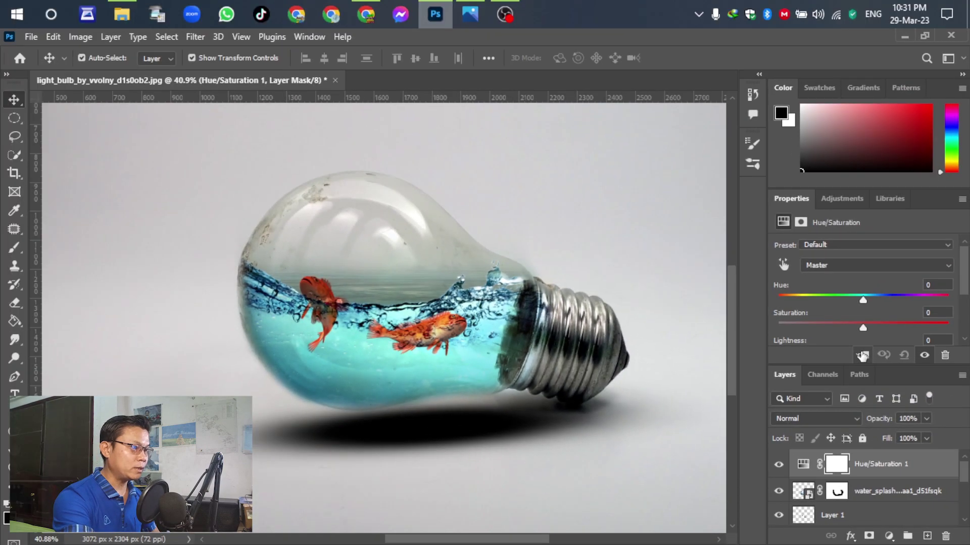
{"action": "left_click", "coordinate": [862, 356]}
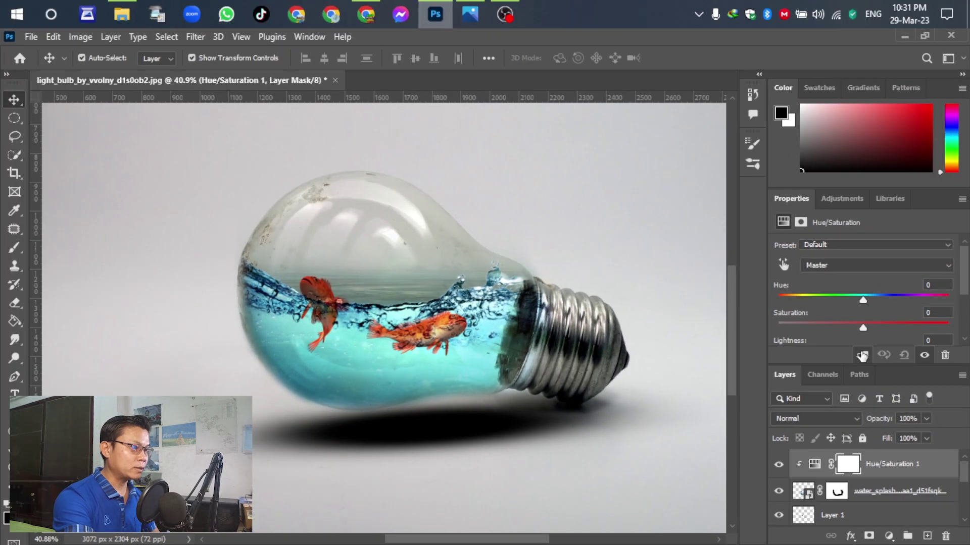
{"action": "left_click_drag", "start_coordinate": [965, 283], "coordinate": [965, 300]}
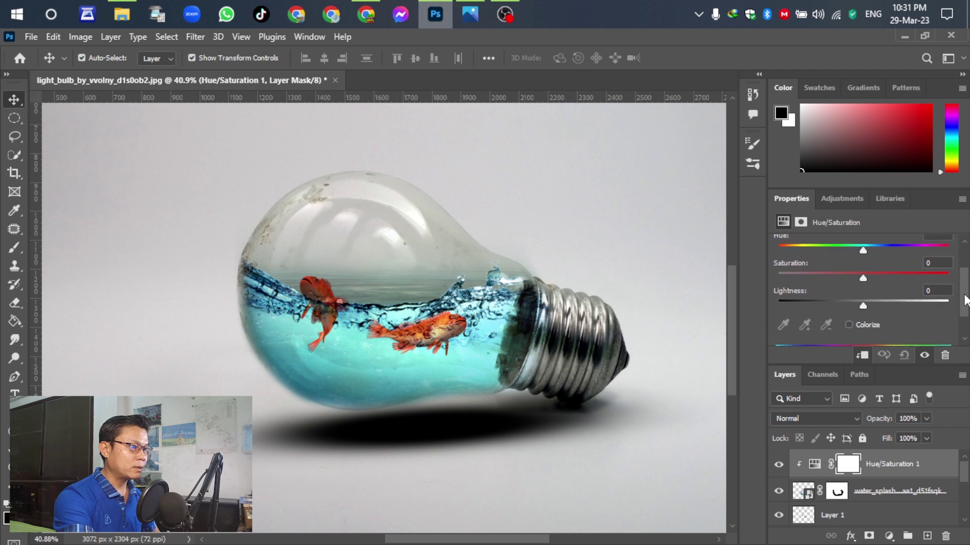
{"action": "left_click_drag", "start_coordinate": [865, 251], "coordinate": [889, 258]}
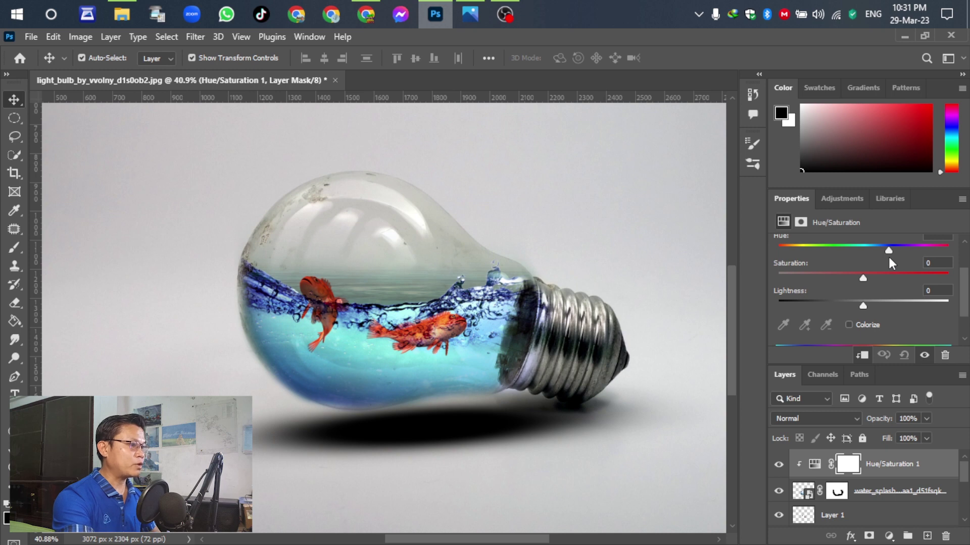
{"action": "left_click_drag", "start_coordinate": [867, 278], "coordinate": [863, 277]}
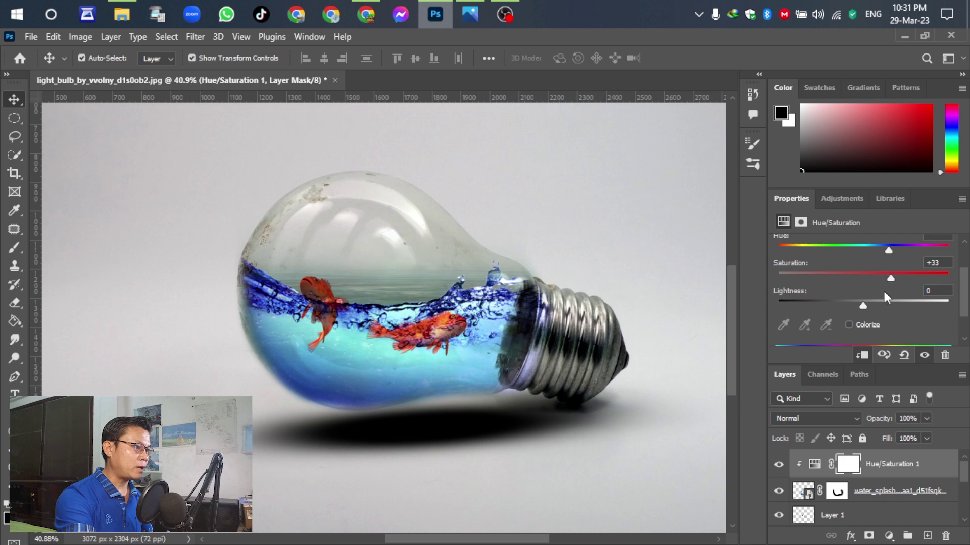
{"action": "left_click_drag", "start_coordinate": [861, 306], "coordinate": [884, 302]}
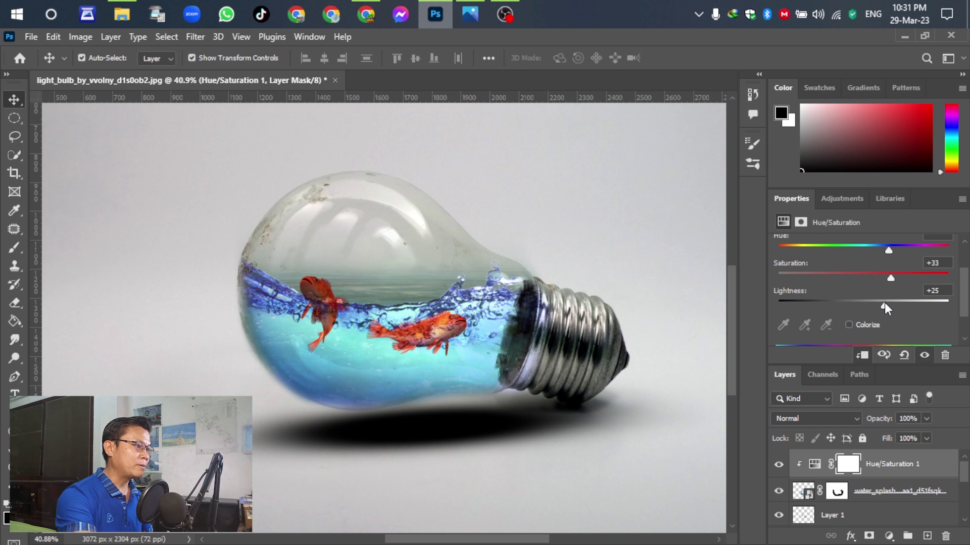